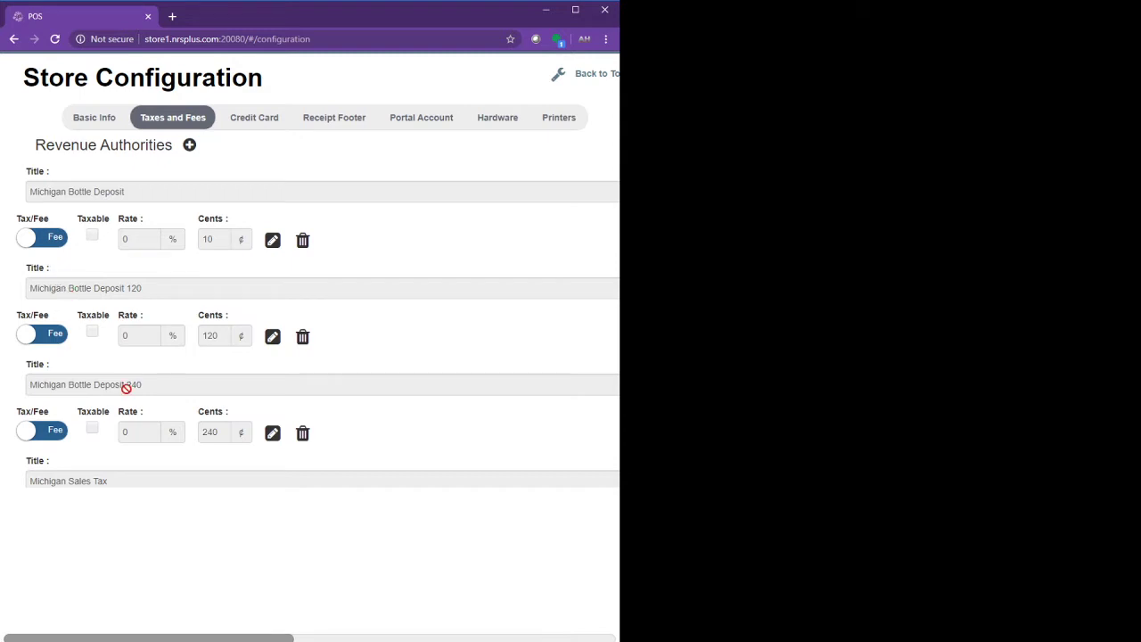
Add several new blank revenue authority entries below the Michigan Sales Tax entry.
scroll(153, 433, "down", 1)
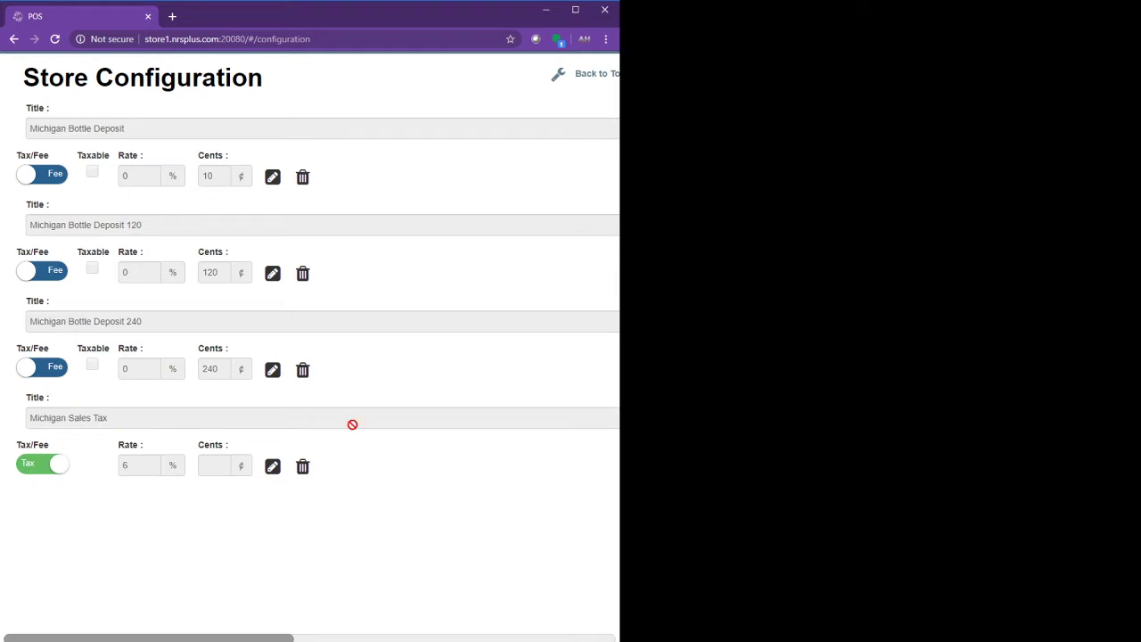
scroll(353, 425, "up", 1)
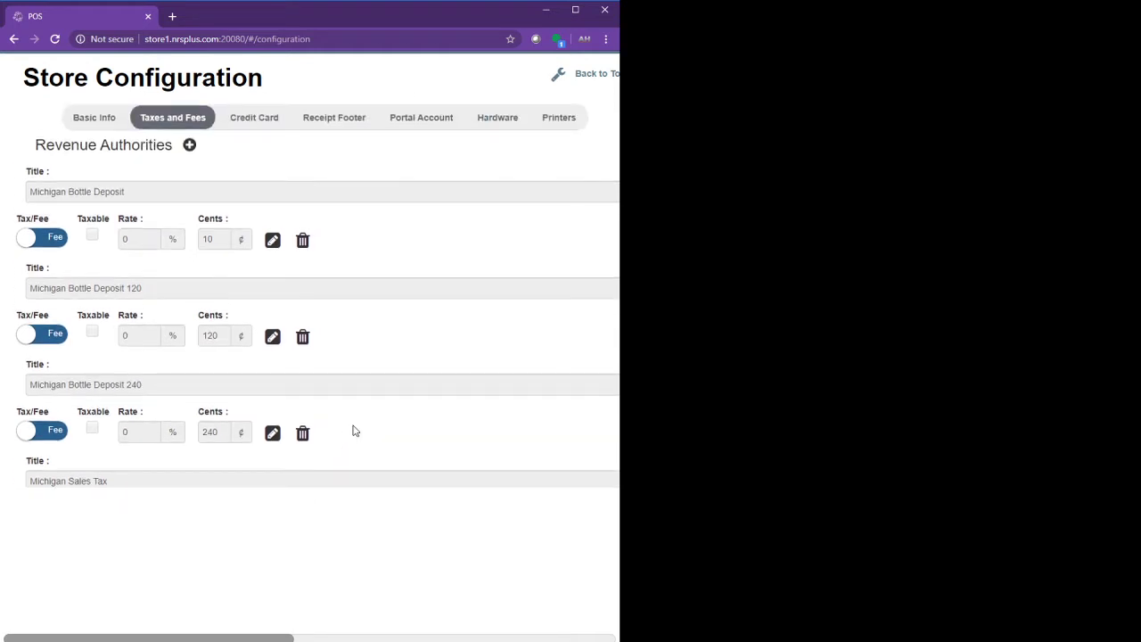
left_click(189, 146)
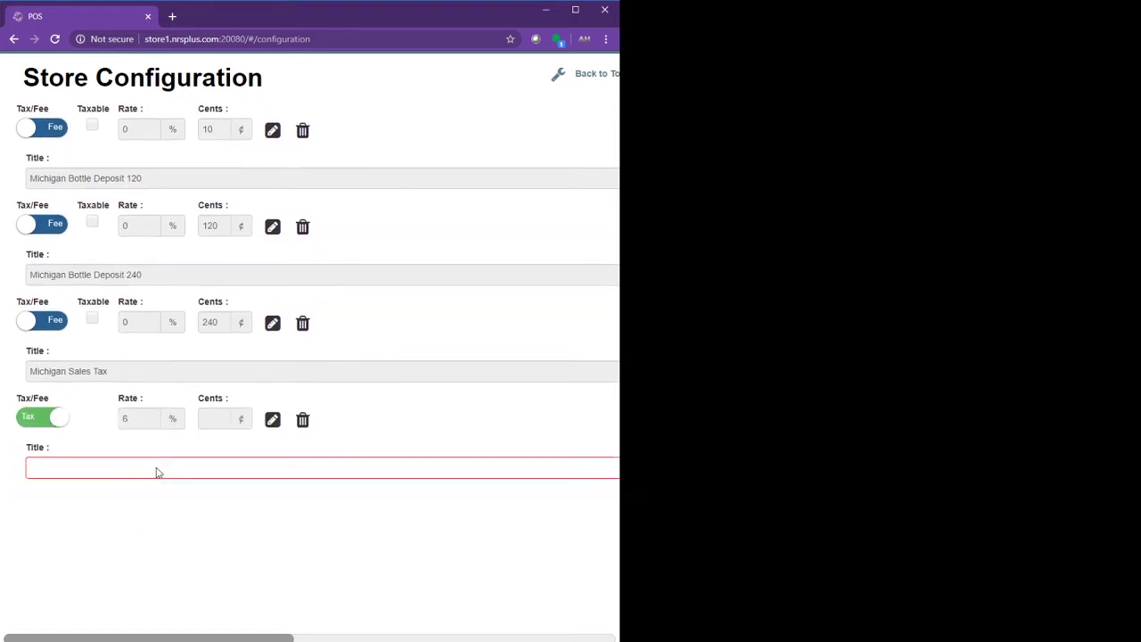
scroll(156, 473, "down", 3)
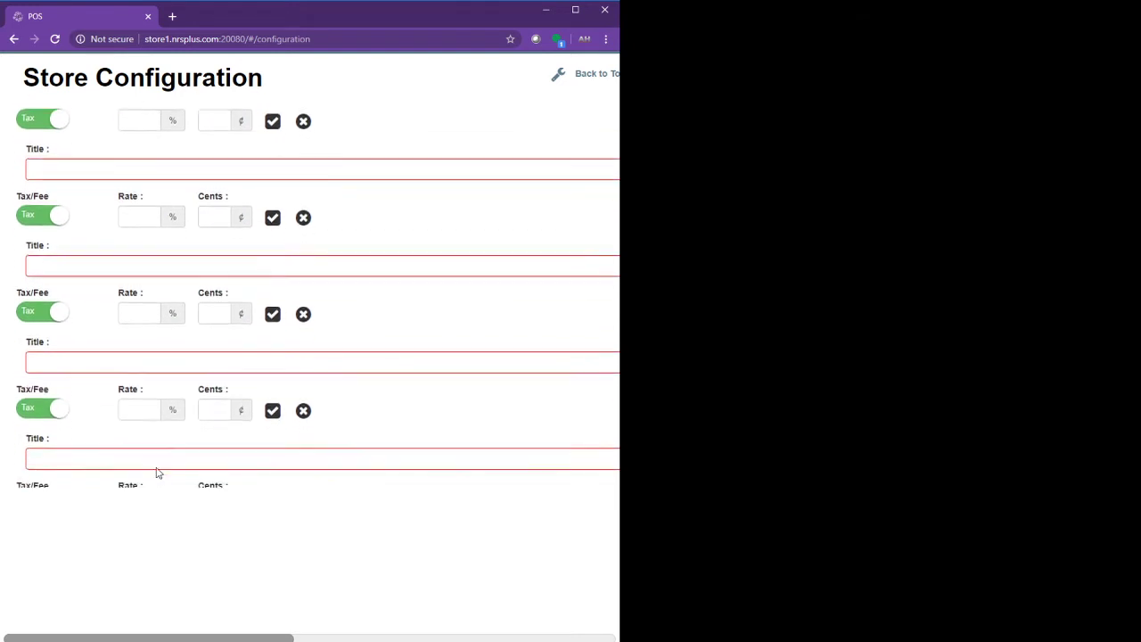
scroll(156, 473, "down", 2)
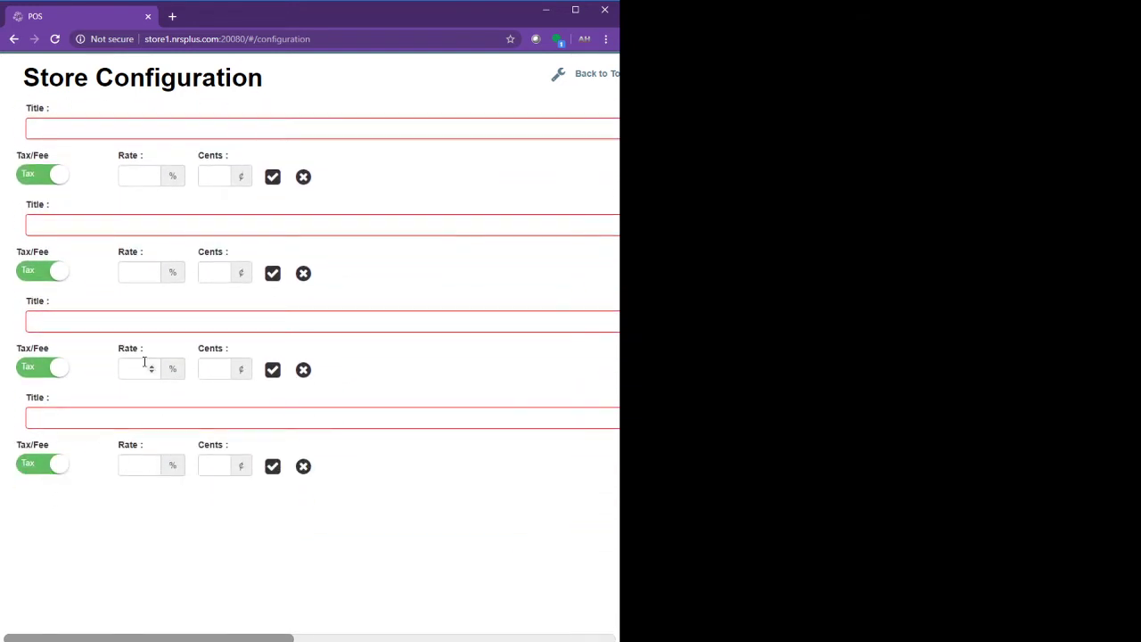
Title the first new tax entry "200 ml tax" and set its rate to 5.00%.
scroll(143, 360, "up", 5)
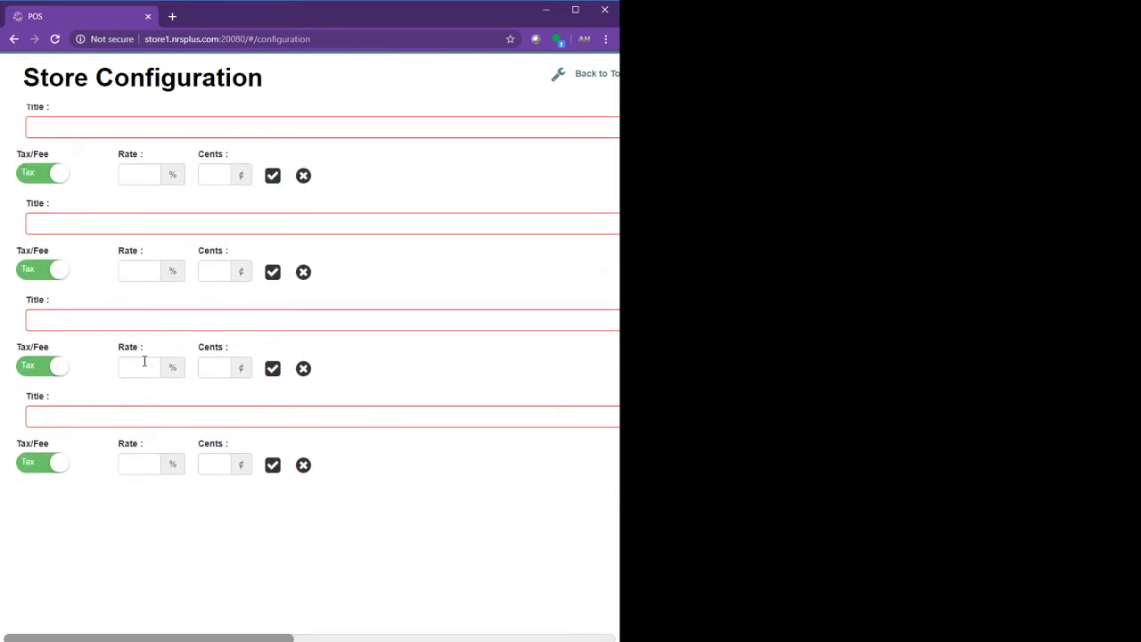
scroll(144, 360, "down", 1)
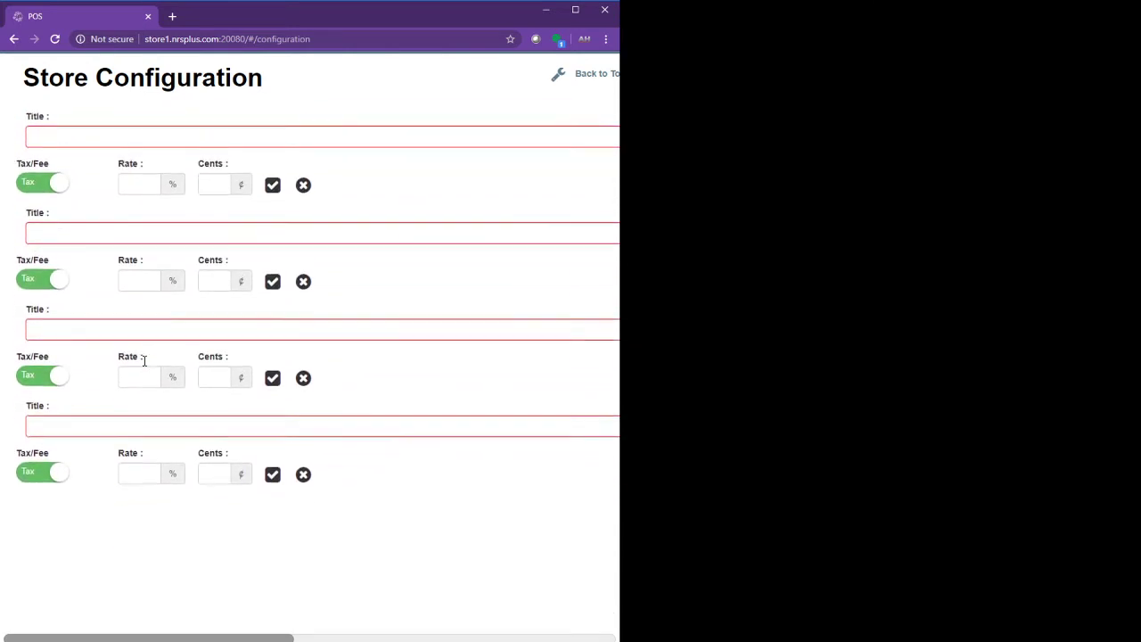
scroll(146, 366, "up", 1)
scroll(145, 366, "up", 3)
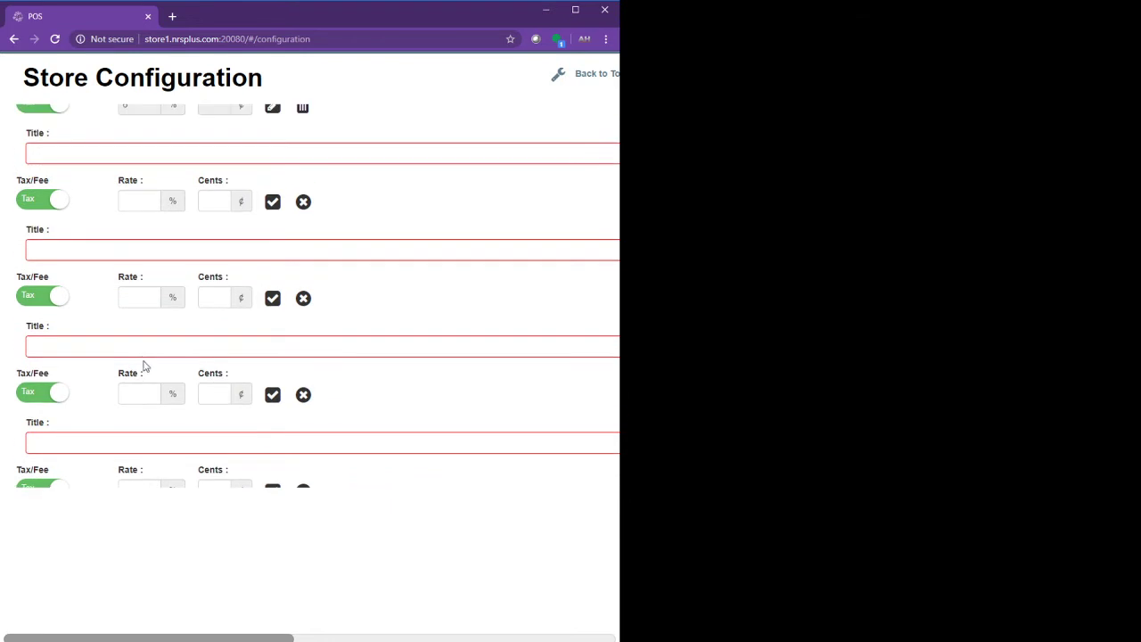
left_click(75, 353)
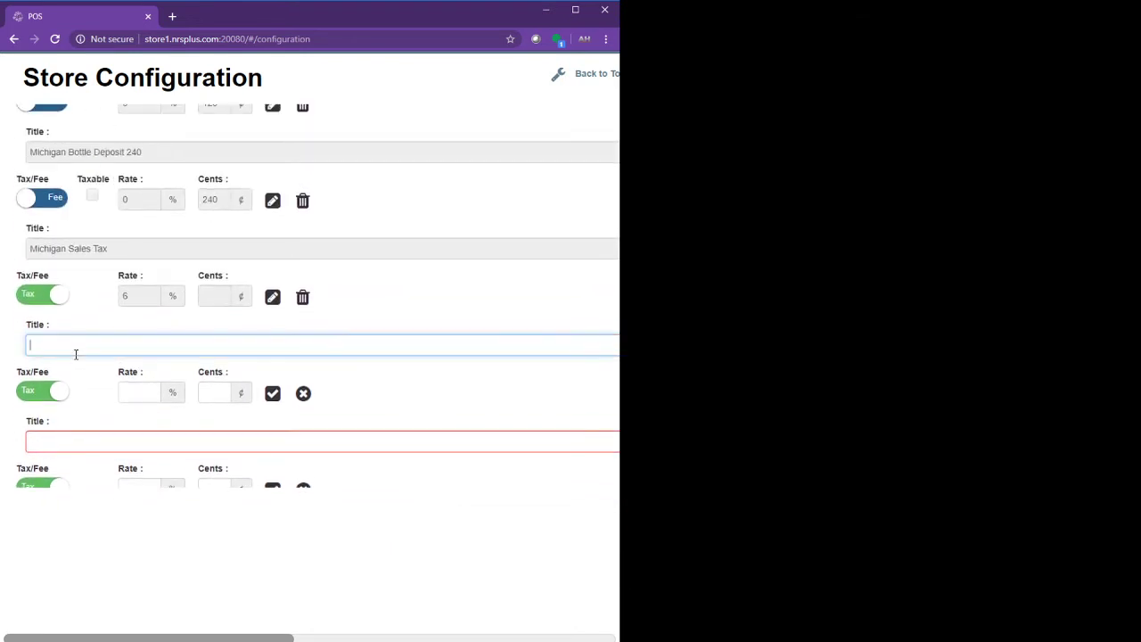
type("3")
type("200 ml")
type(" tax")
left_click(143, 391)
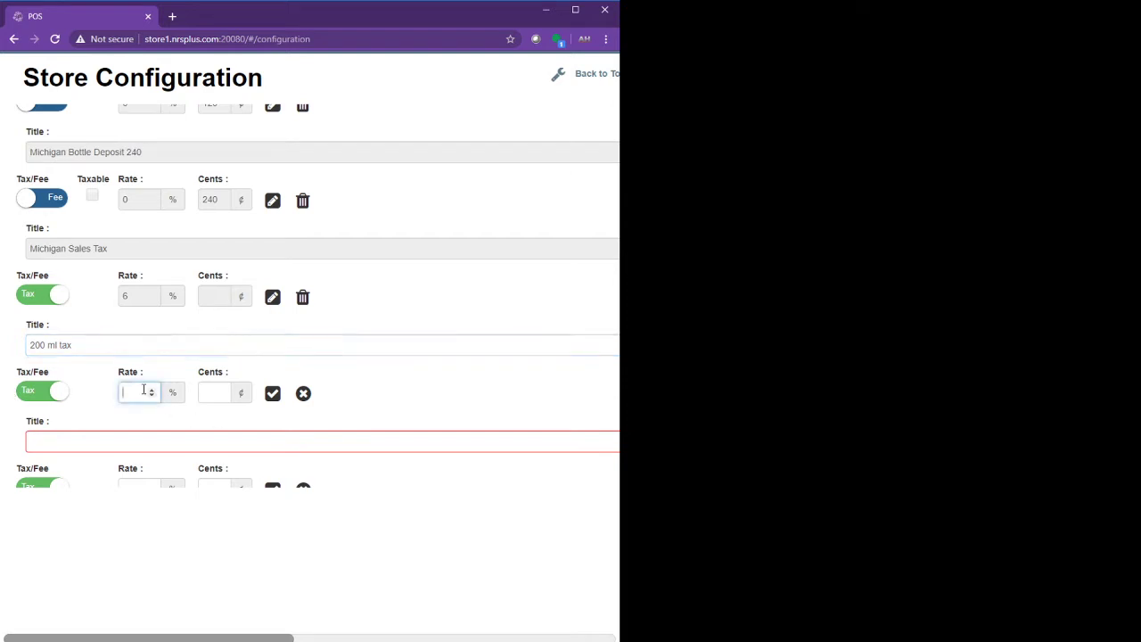
type("5.00")
key("Tab")
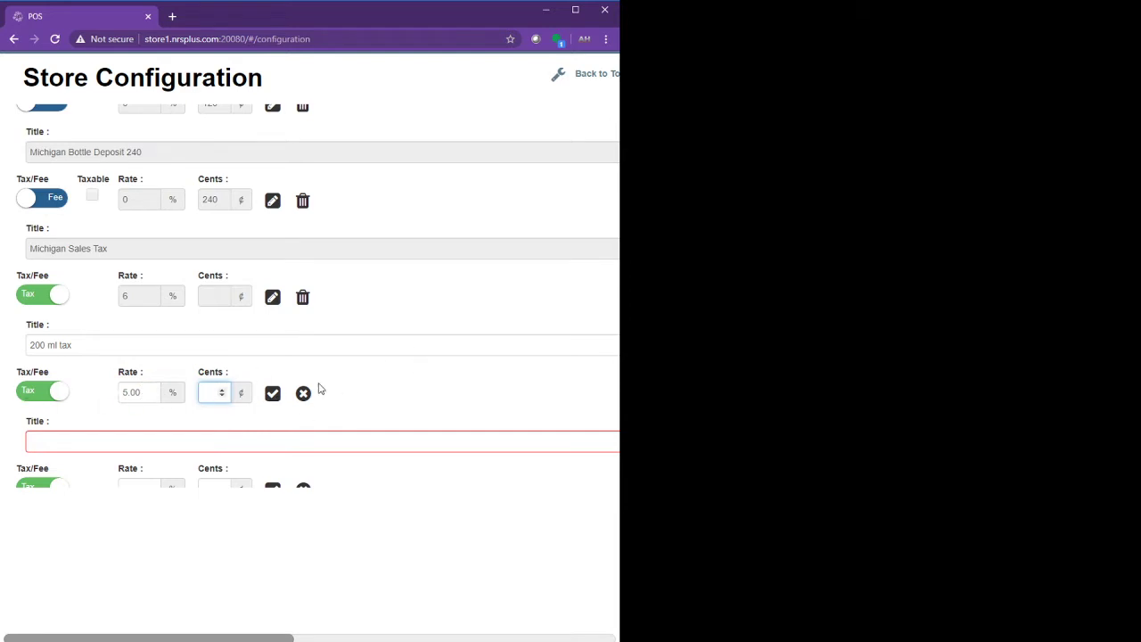
Title the second new tax entry "375 ml tax" and set its rate to 6%.
scroll(281, 407, "down", 1)
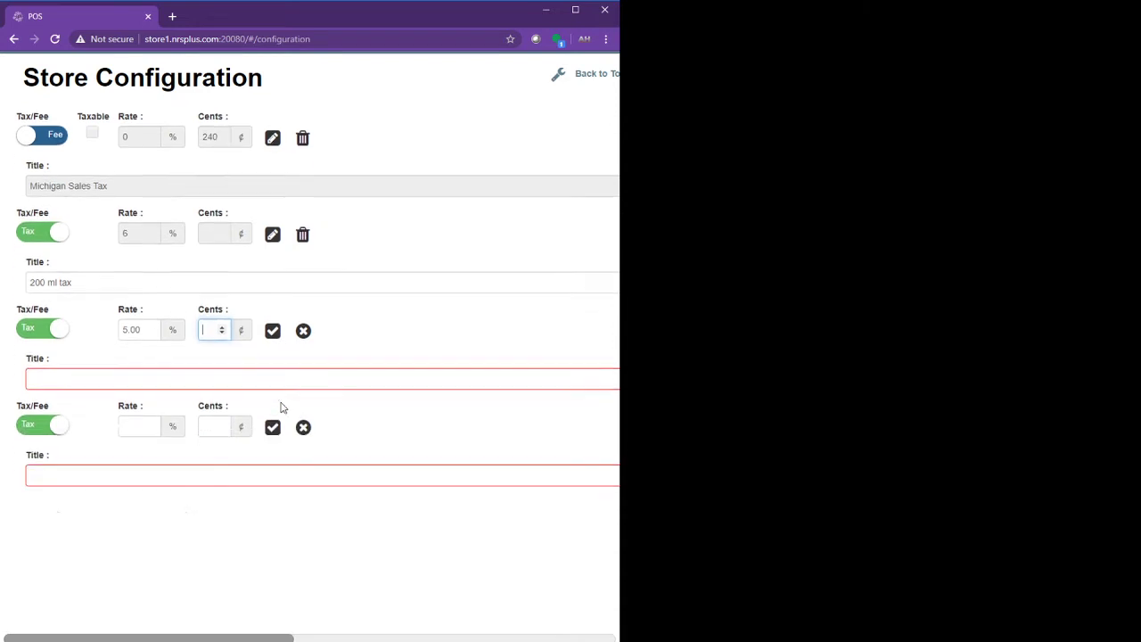
left_click(73, 380)
type("375")
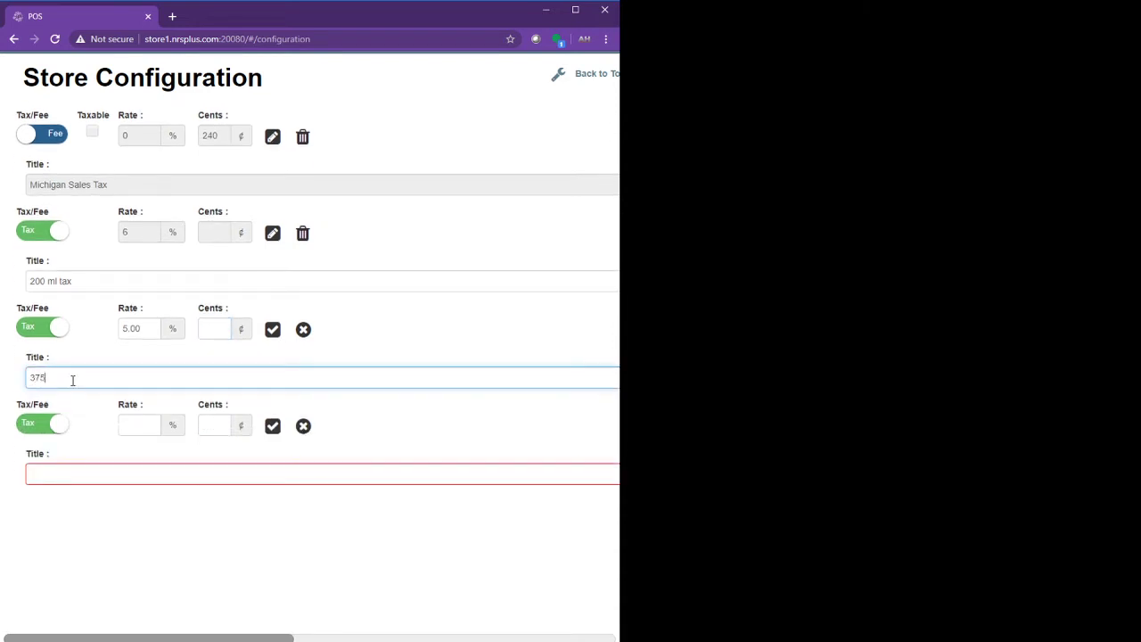
type(" ml tax")
key("Tab")
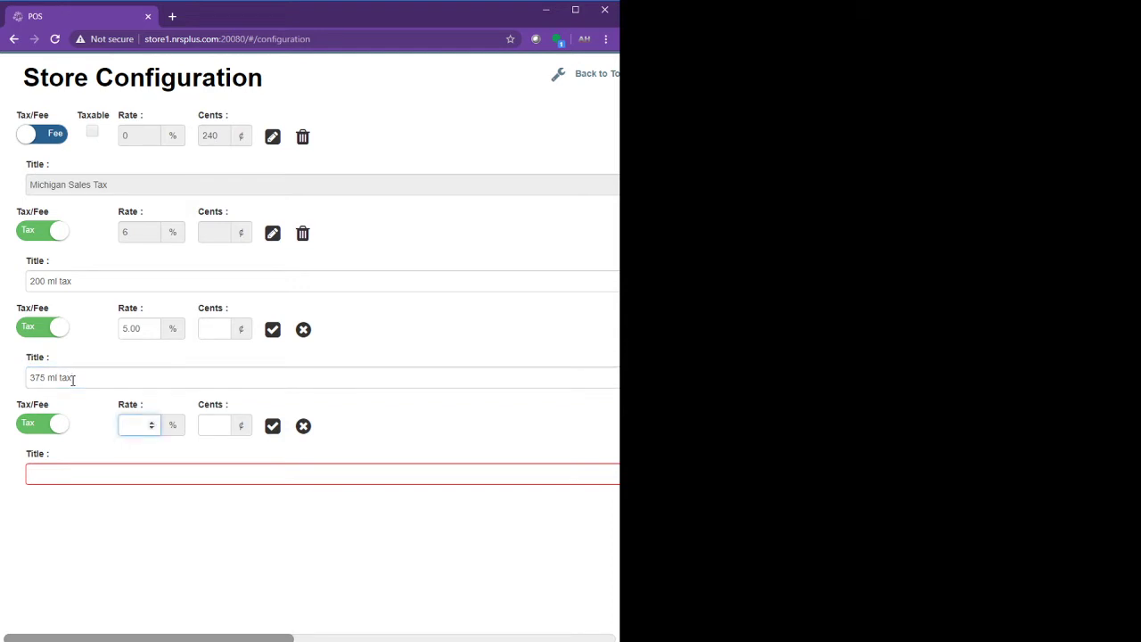
type("6")
key("Tab")
Title the third new tax entry "750 ml tx" and set its rate to 6.50%.
scroll(73, 381, "down", 1)
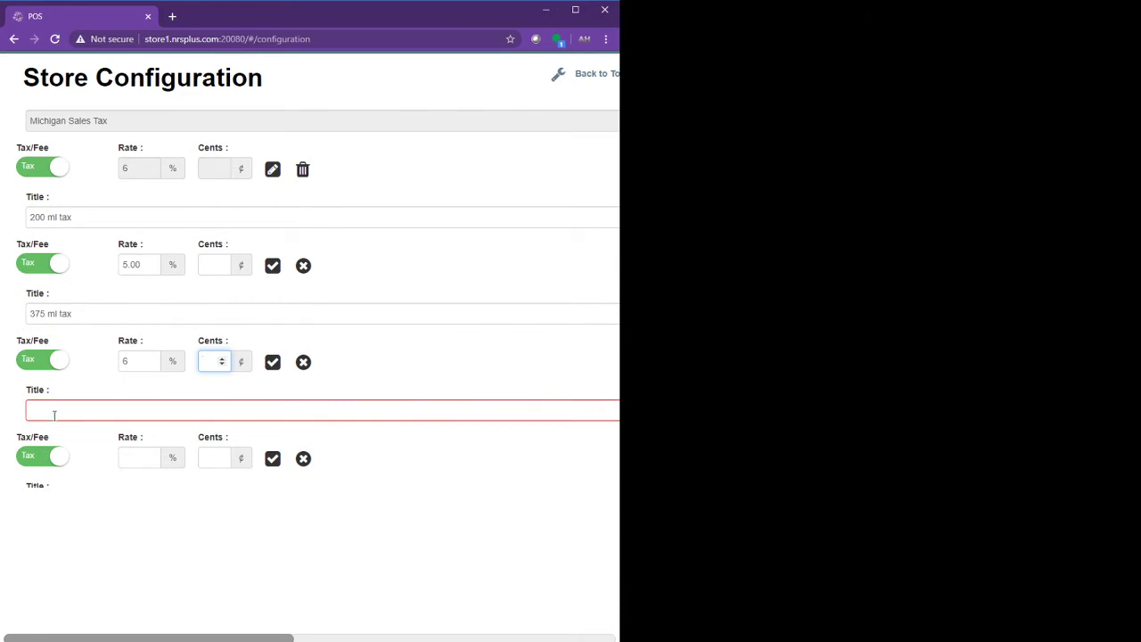
left_click(55, 411)
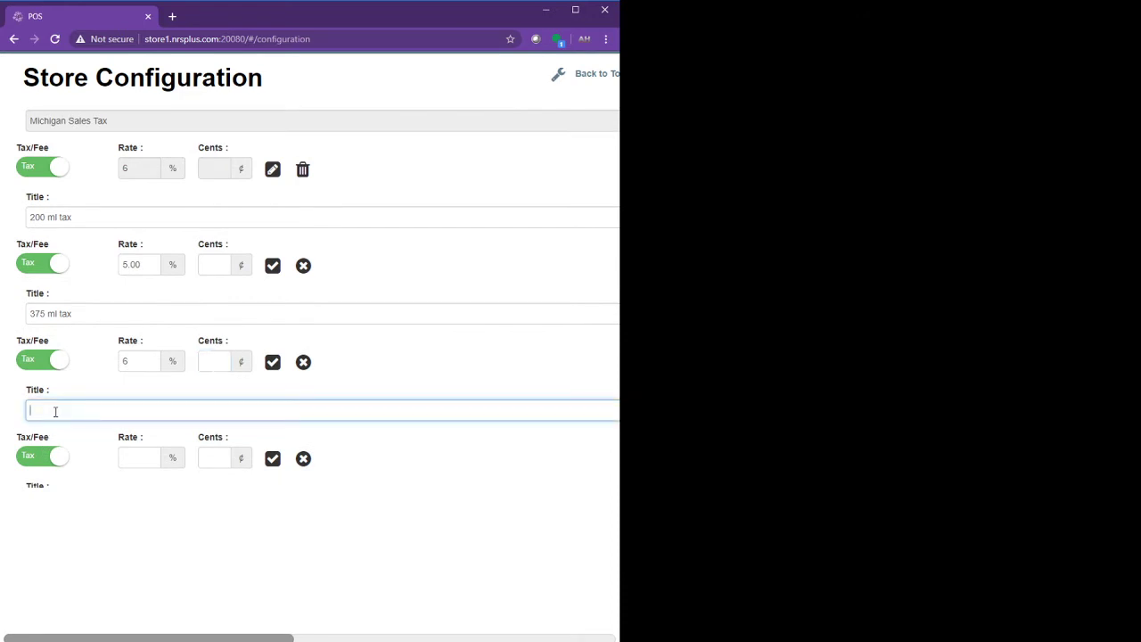
type("720")
key("BackSpace")
key("BackSpace")
type("50 ml tx")
key("Tab")
type("6.50")
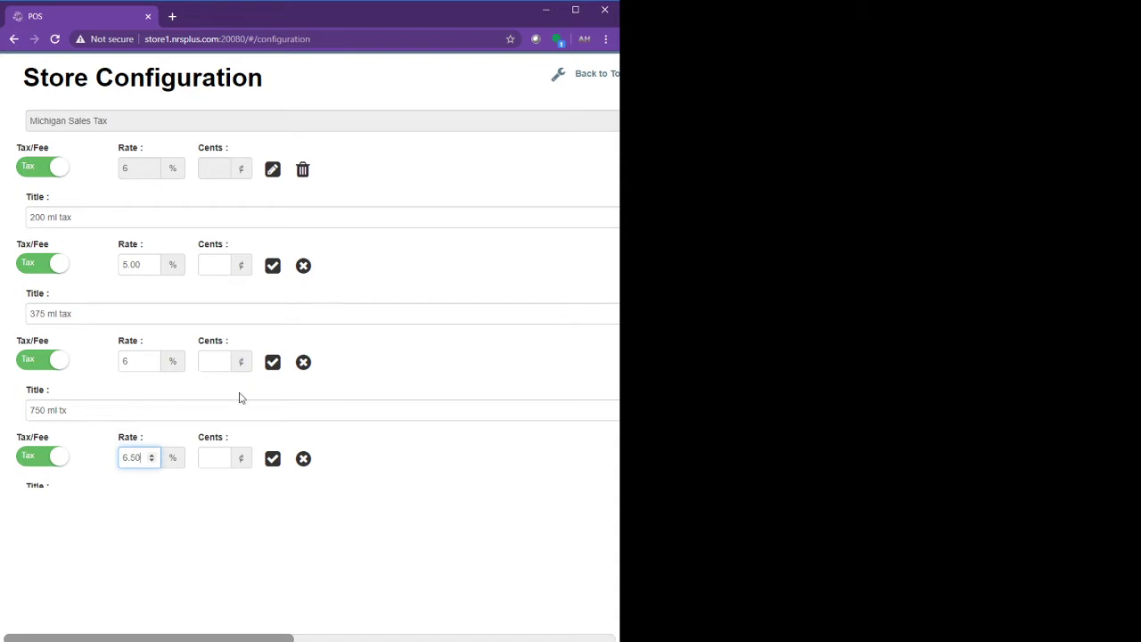
Title the fourth new tax entry "half gallon tax" and set its rate to 8%.
scroll(241, 397, "down", 3)
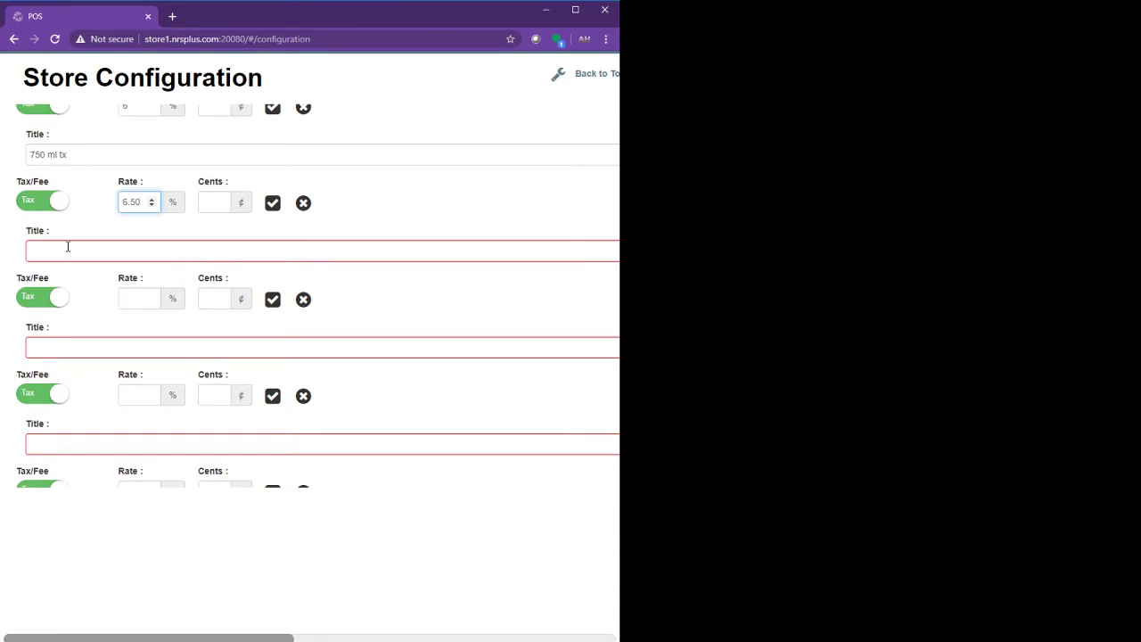
left_click(67, 251)
type("half")
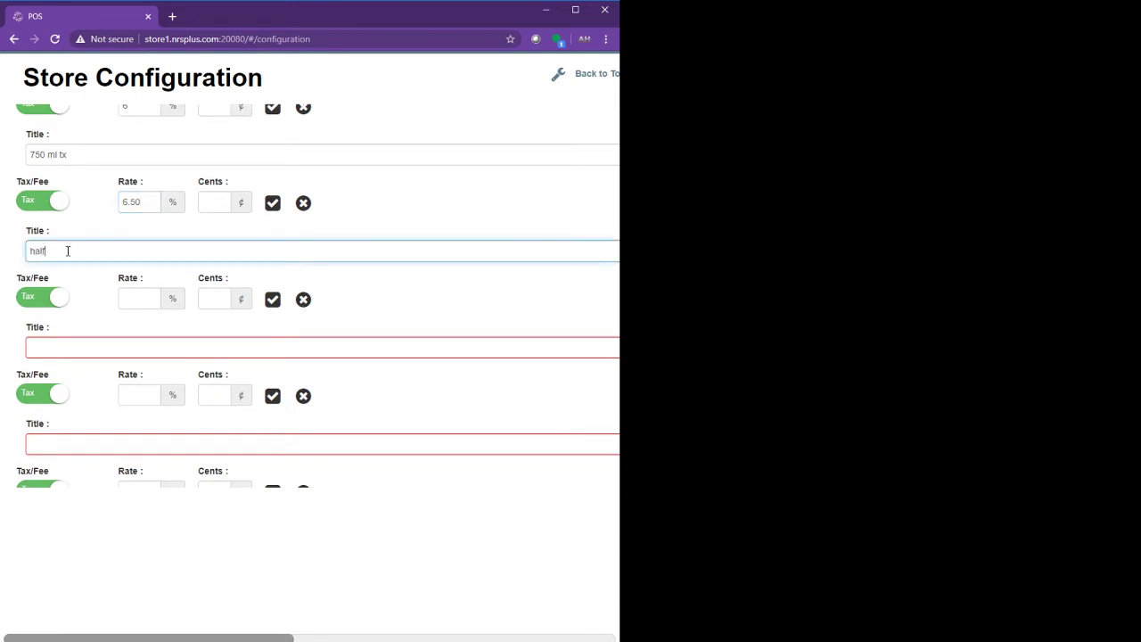
type(" gallon tax")
key("Tab")
type("8")
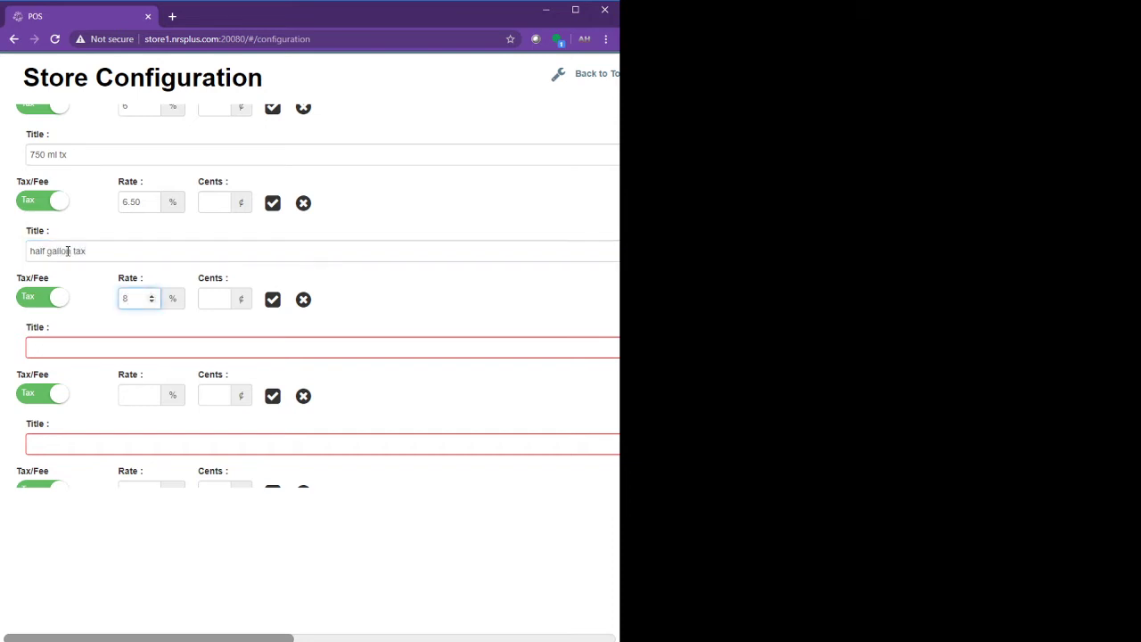
key("Tab")
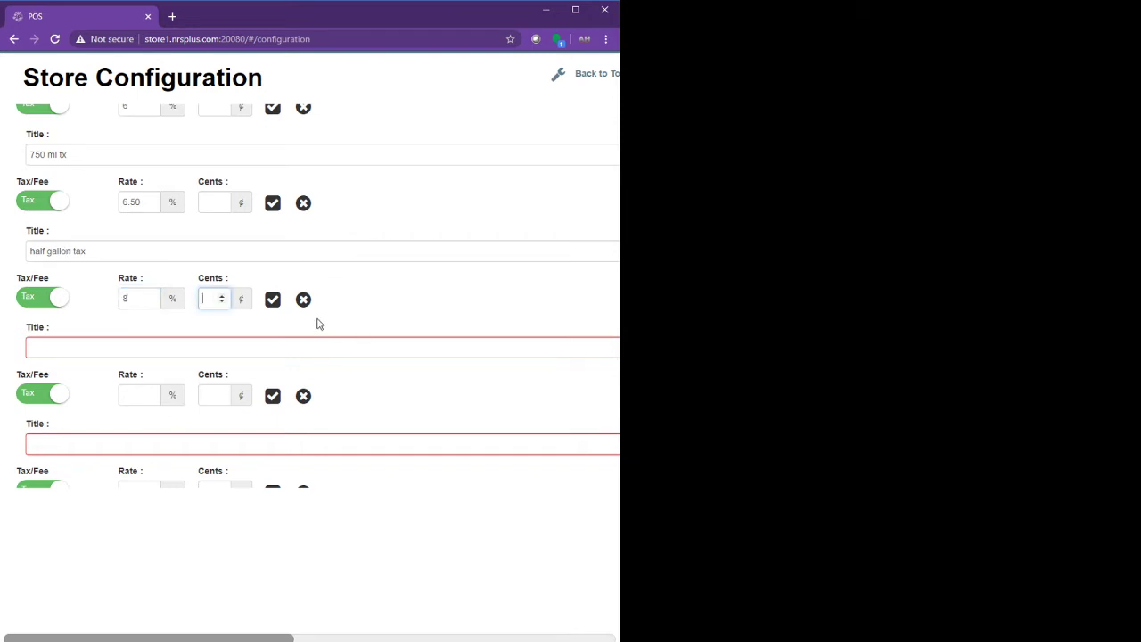
Discard an unused blank revenue authority entry below the half gallon tax.
left_click(303, 398)
scroll(303, 398, "down", 2)
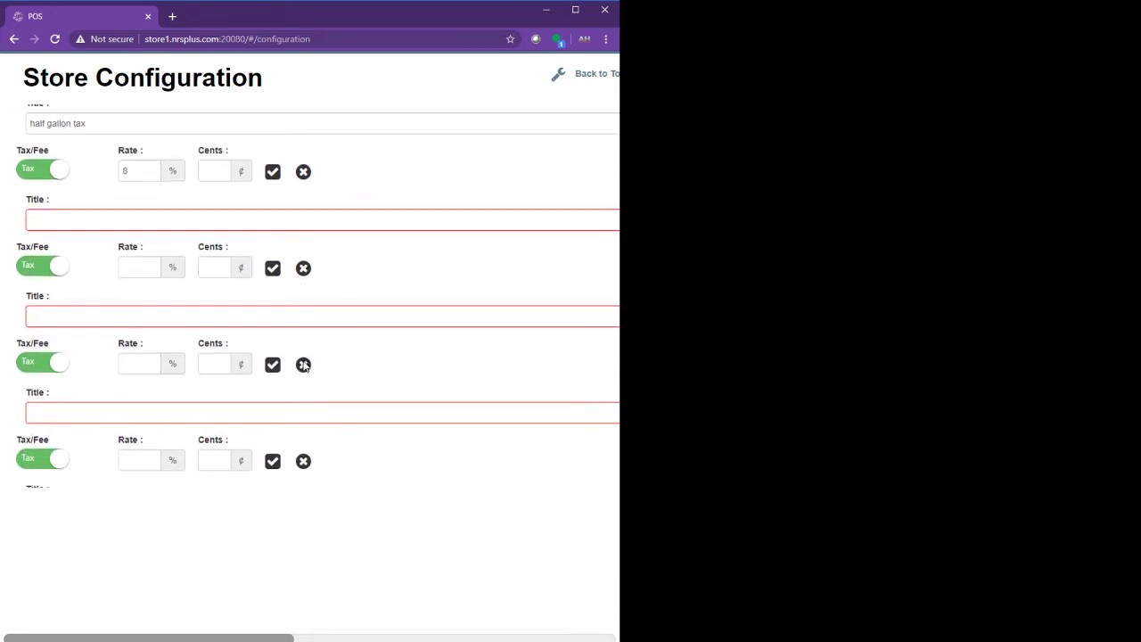
scroll(311, 464, "down", 1)
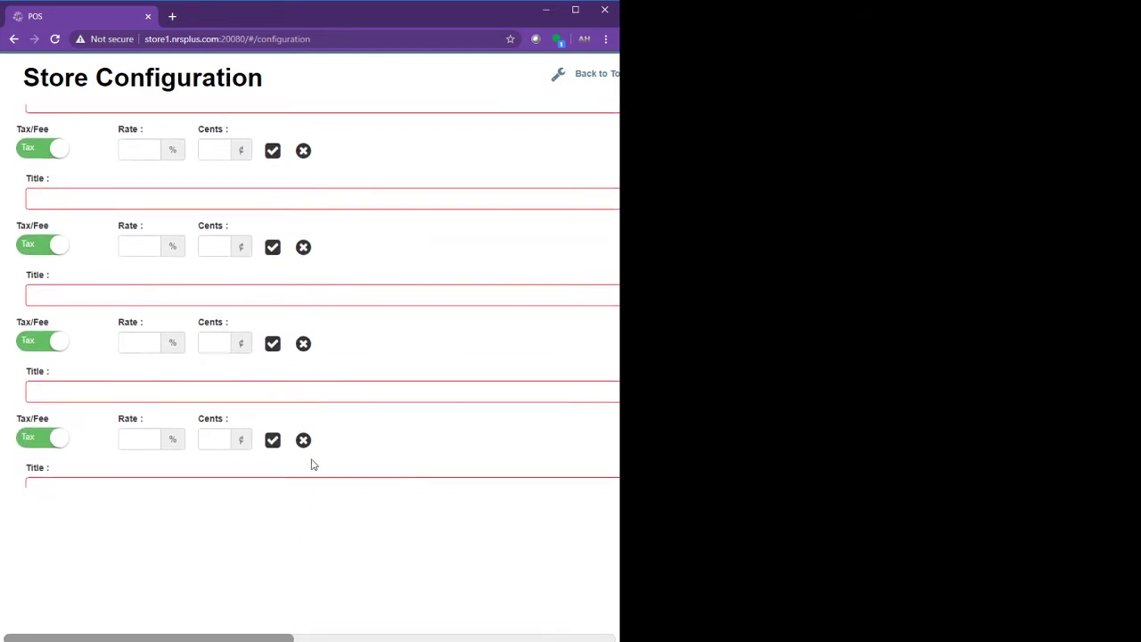
scroll(312, 464, "up", 3)
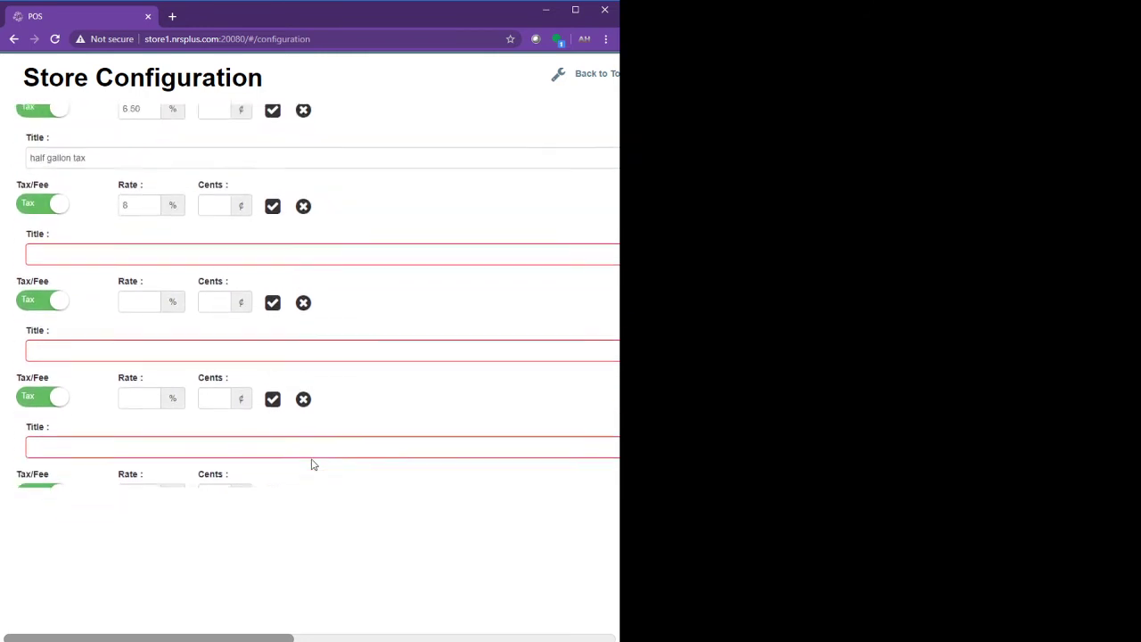
Save the four new tax entries for 200 ml, 375 ml, 750 ml and half gallon.
scroll(252, 311, "up", 3)
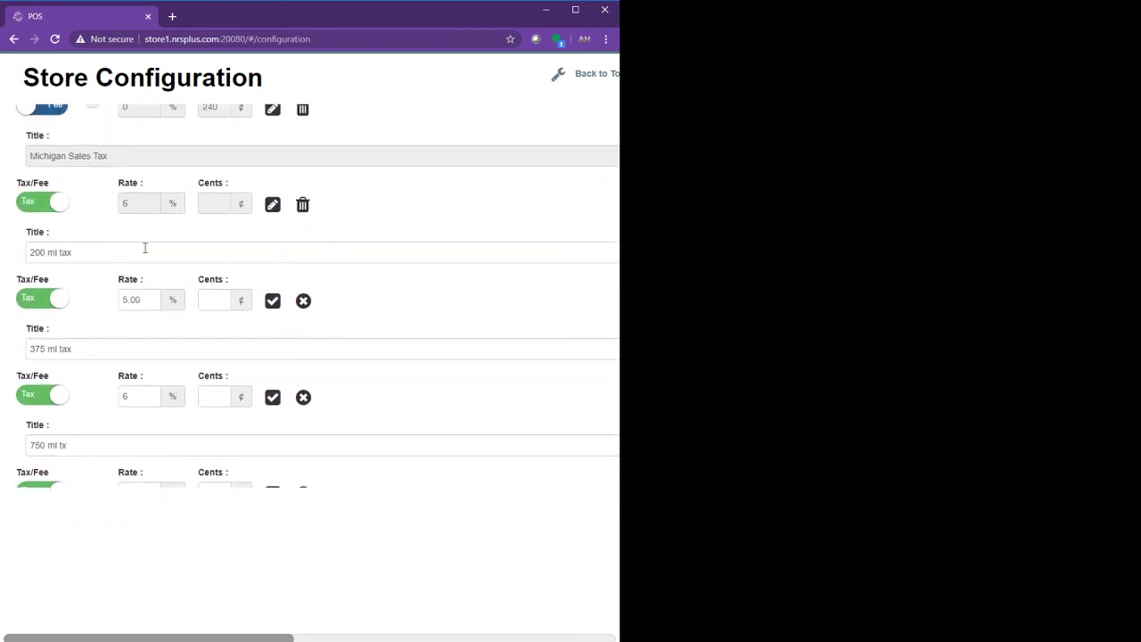
left_click(273, 303)
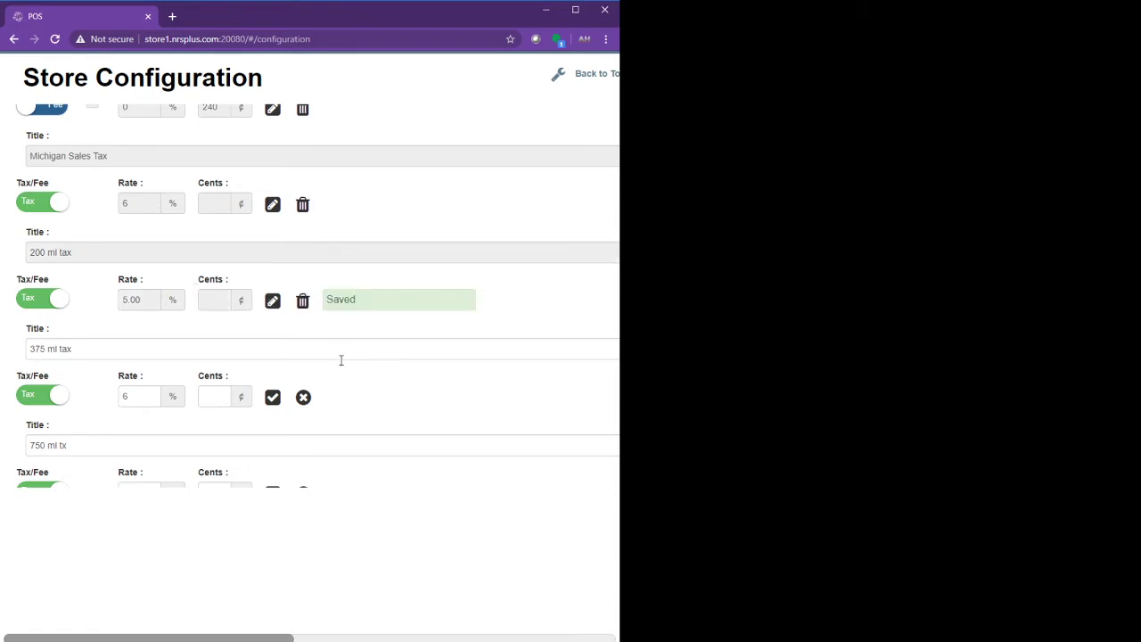
left_click(273, 398)
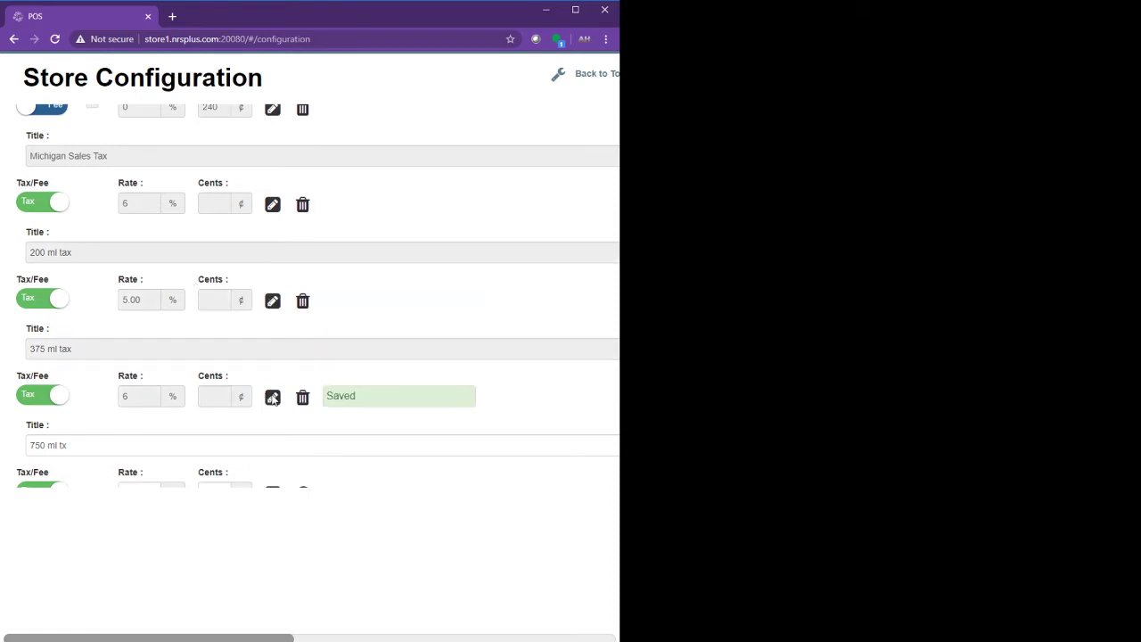
scroll(273, 398, "down", 2)
left_click(273, 366)
scroll(273, 367, "down", 2)
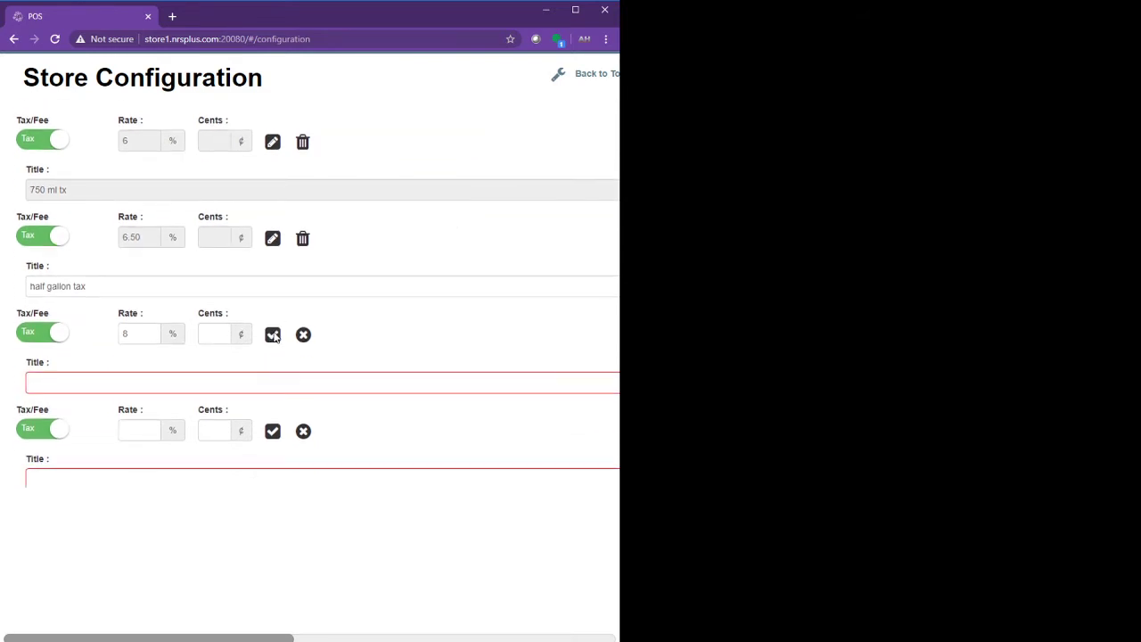
left_click(272, 335)
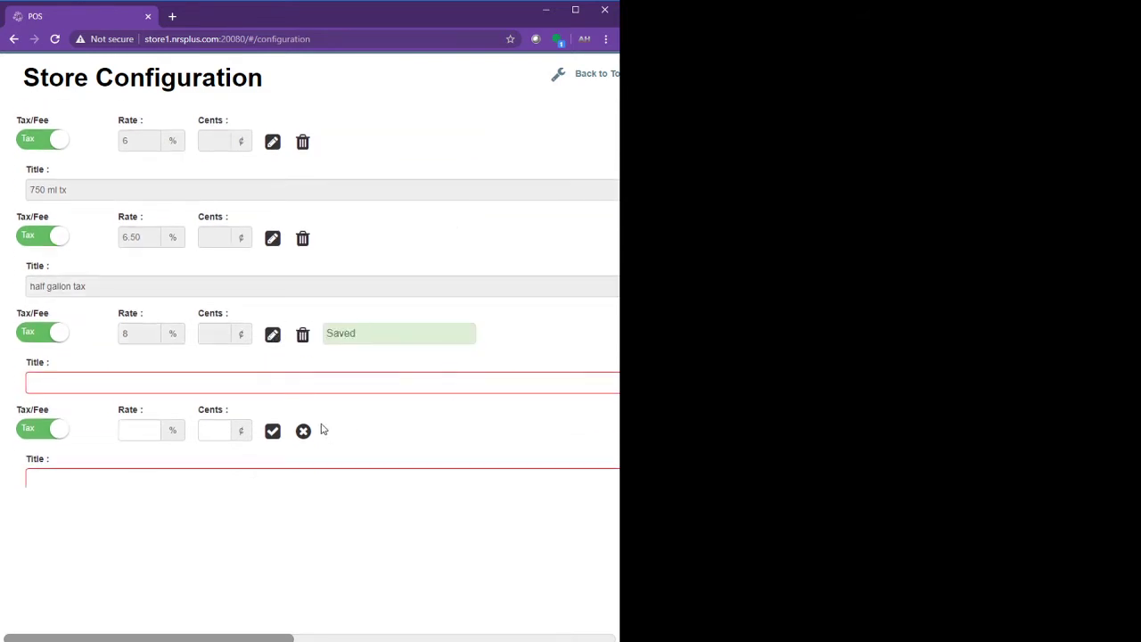
Leave the store configuration, return to the home screen and open the Pricebook.
scroll(420, 428, "up", 3)
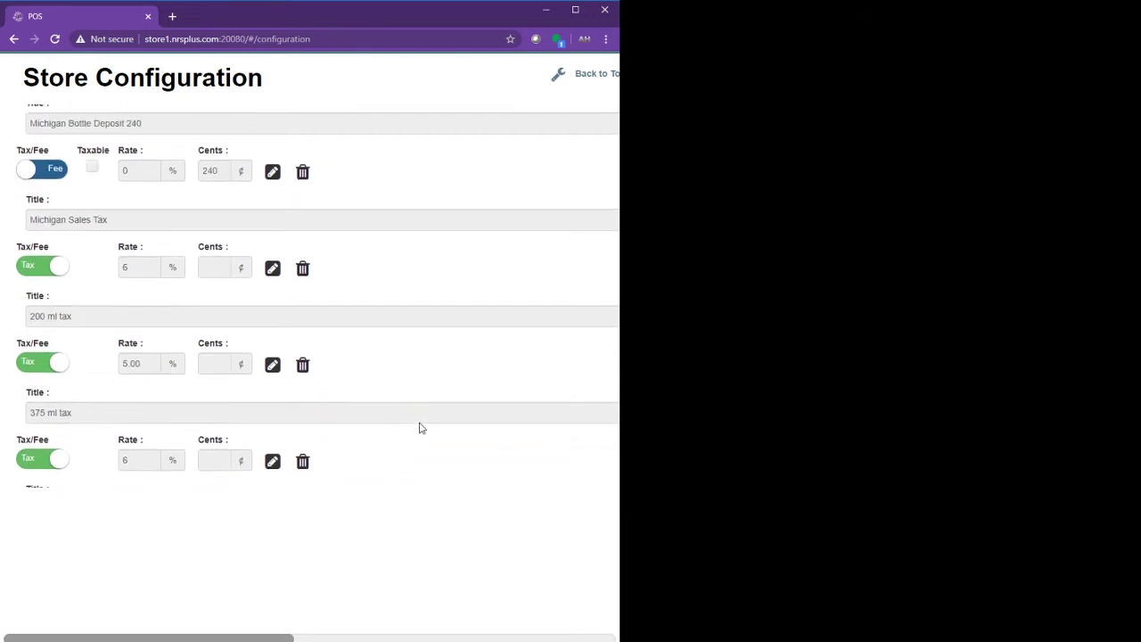
scroll(419, 422, "down", 2)
scroll(419, 422, "up", 5)
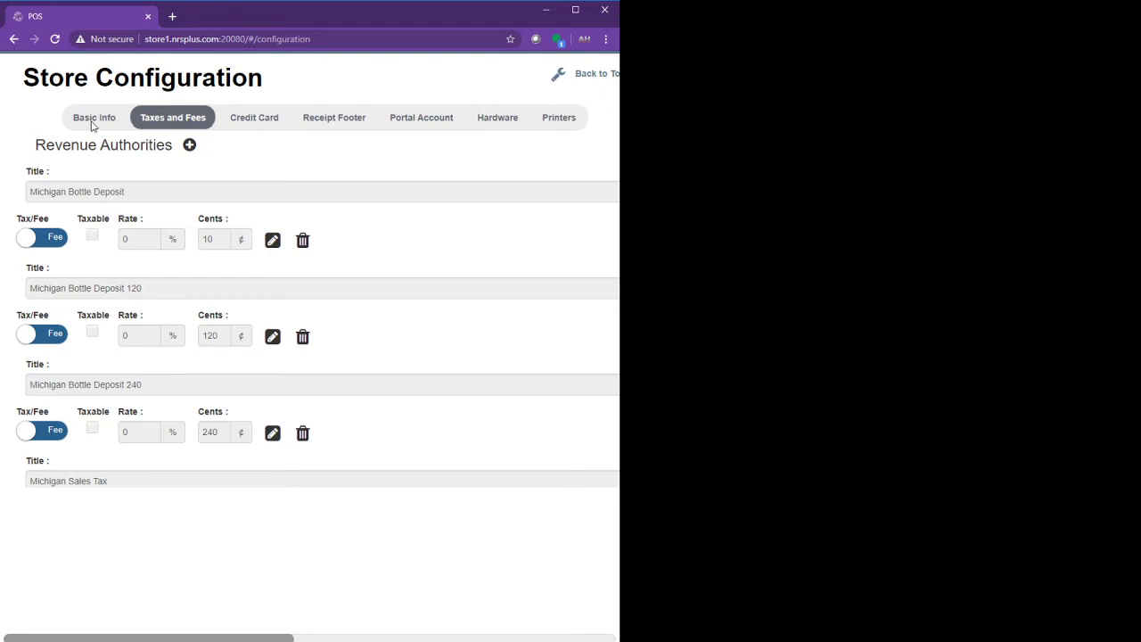
scroll(303, 313, "down", 2)
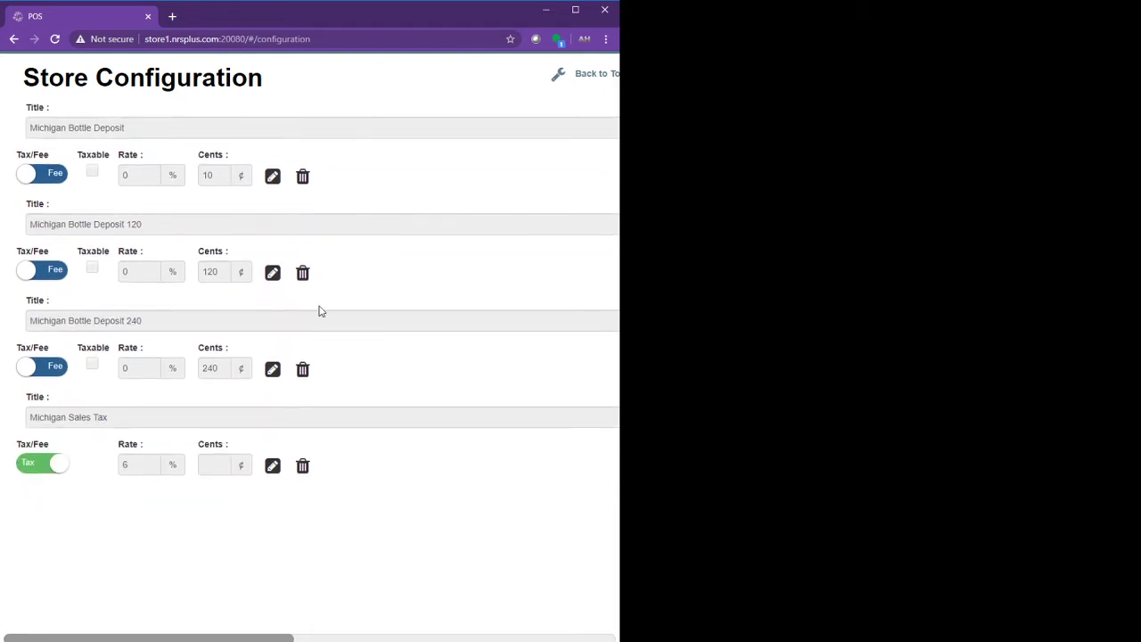
scroll(321, 311, "up", 3)
left_click(592, 75)
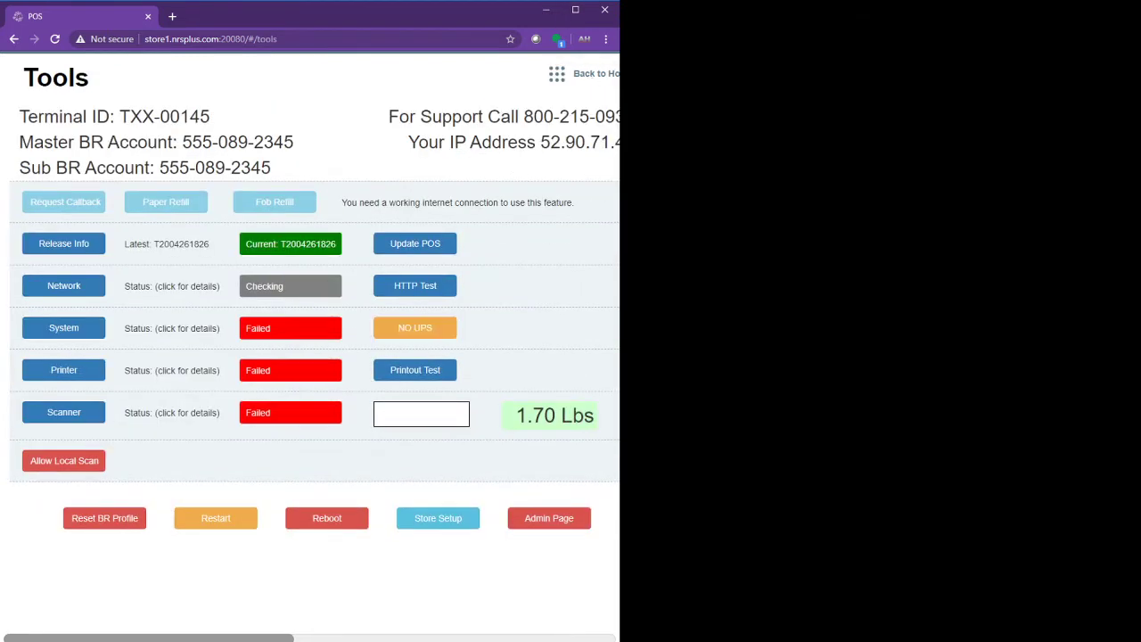
left_click(596, 75)
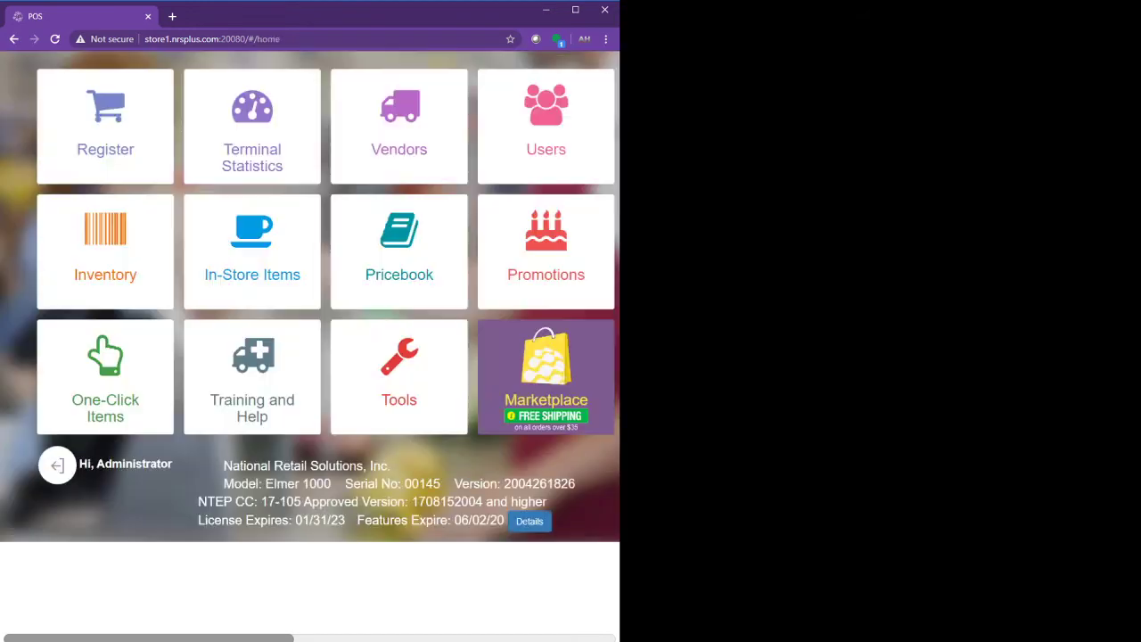
left_click(392, 259)
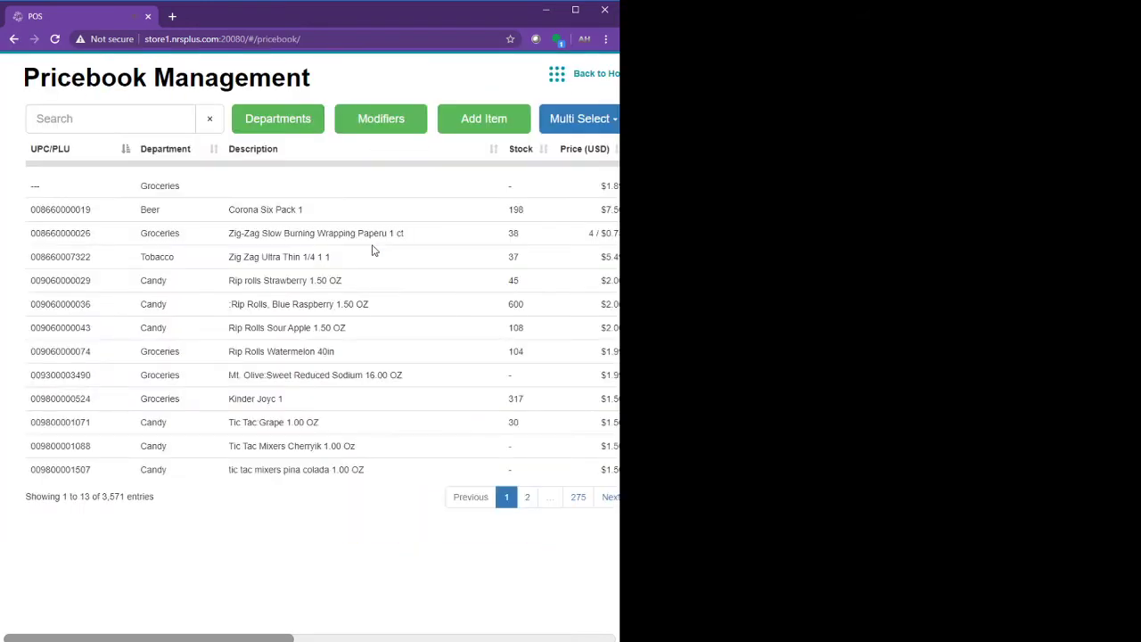
Add a department named "Liquor botle 200ml" with the 200 ml tax (5%) enabled.
left_click(276, 124)
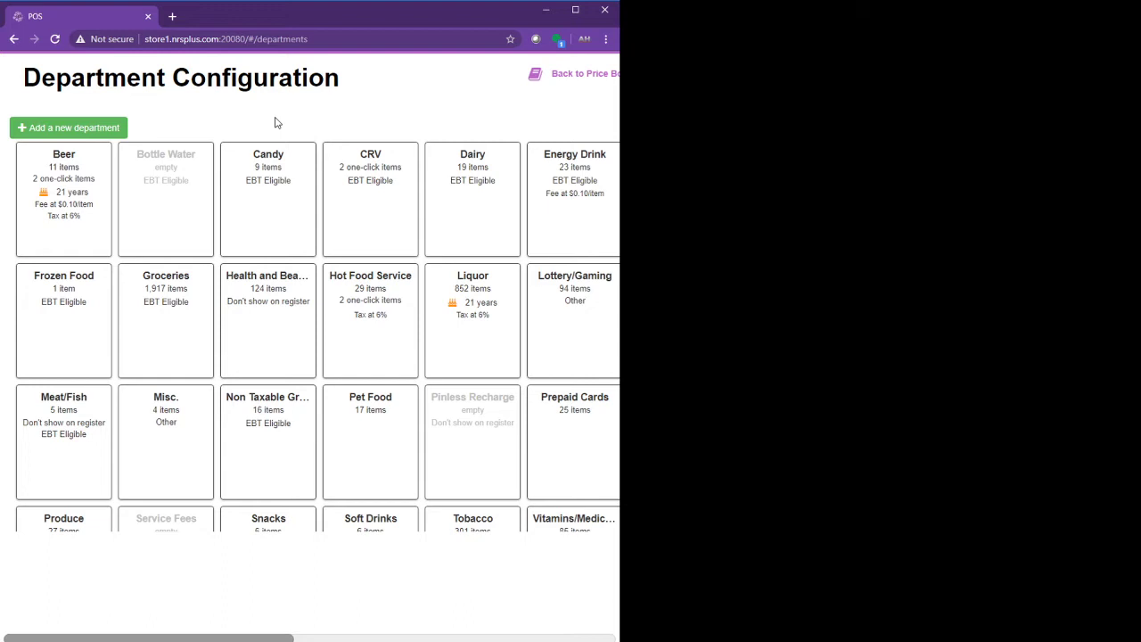
left_click(47, 126)
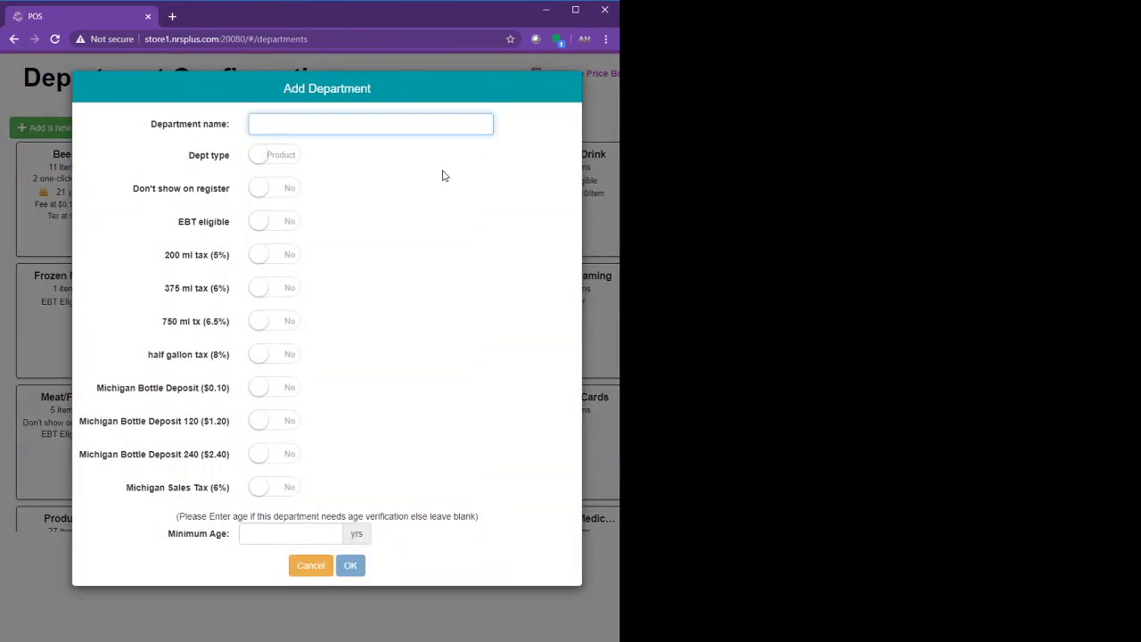
type("Liquor botle 200ml")
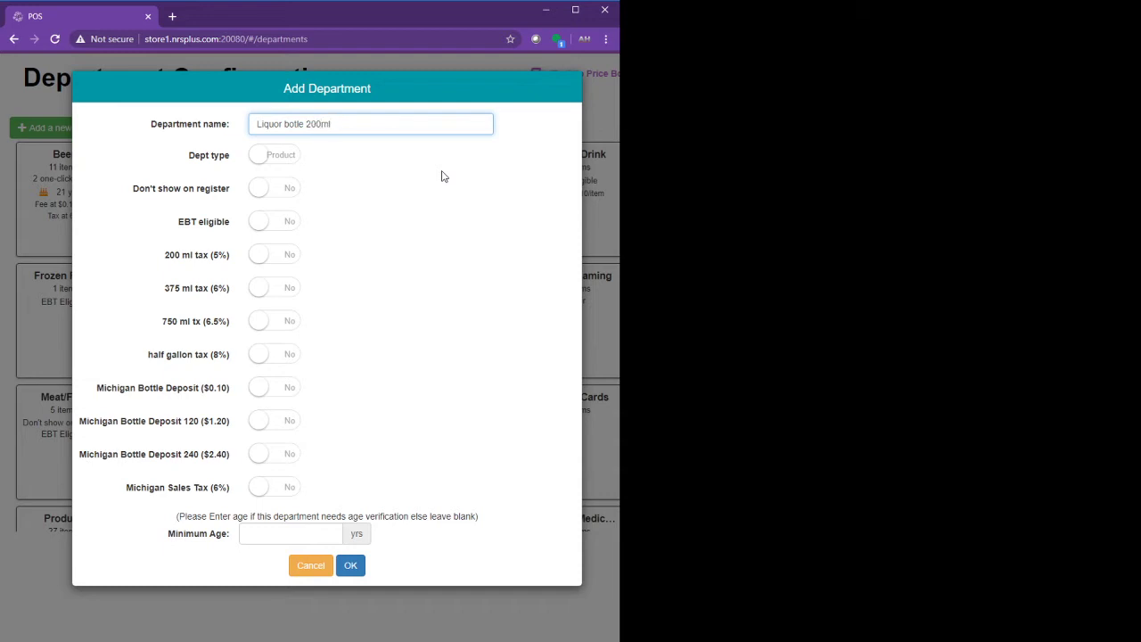
key("Tab")
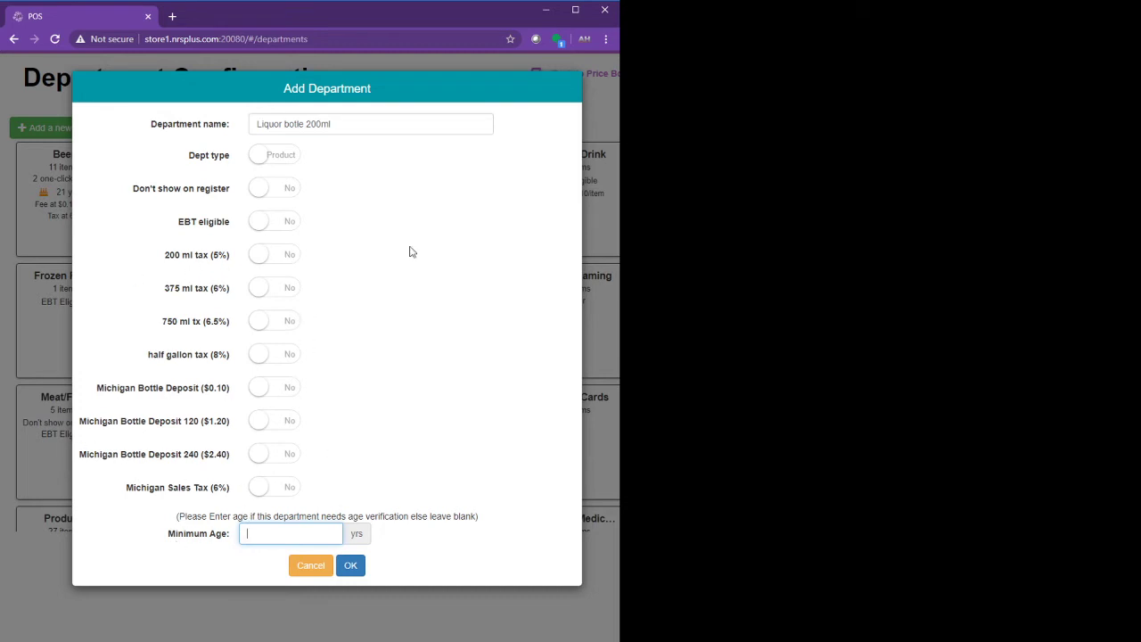
left_click(263, 258)
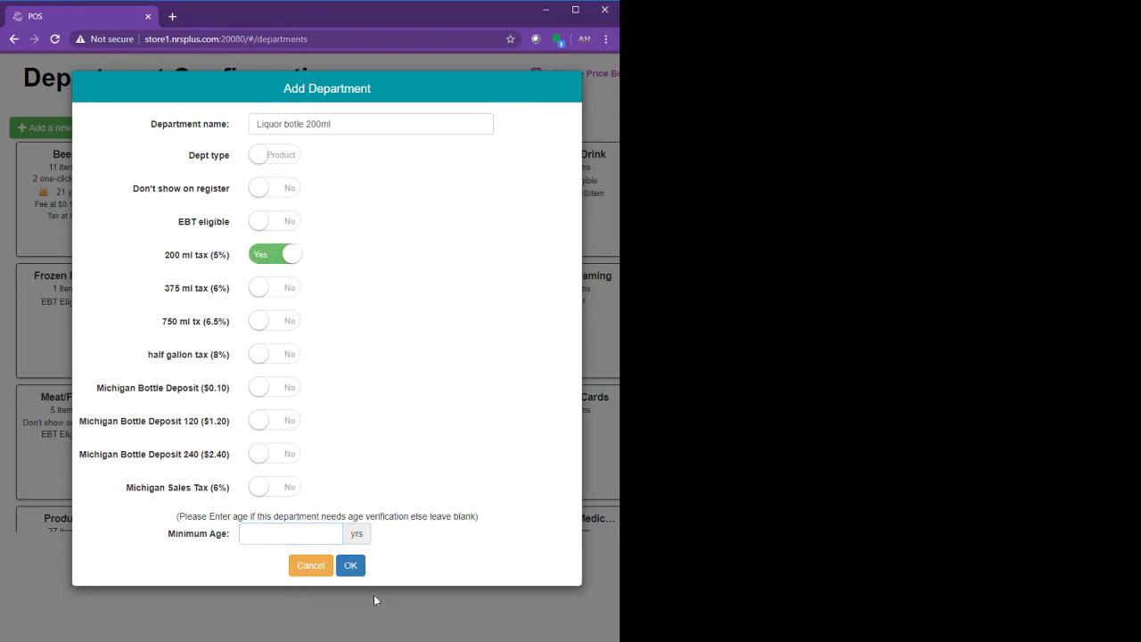
left_click(350, 566)
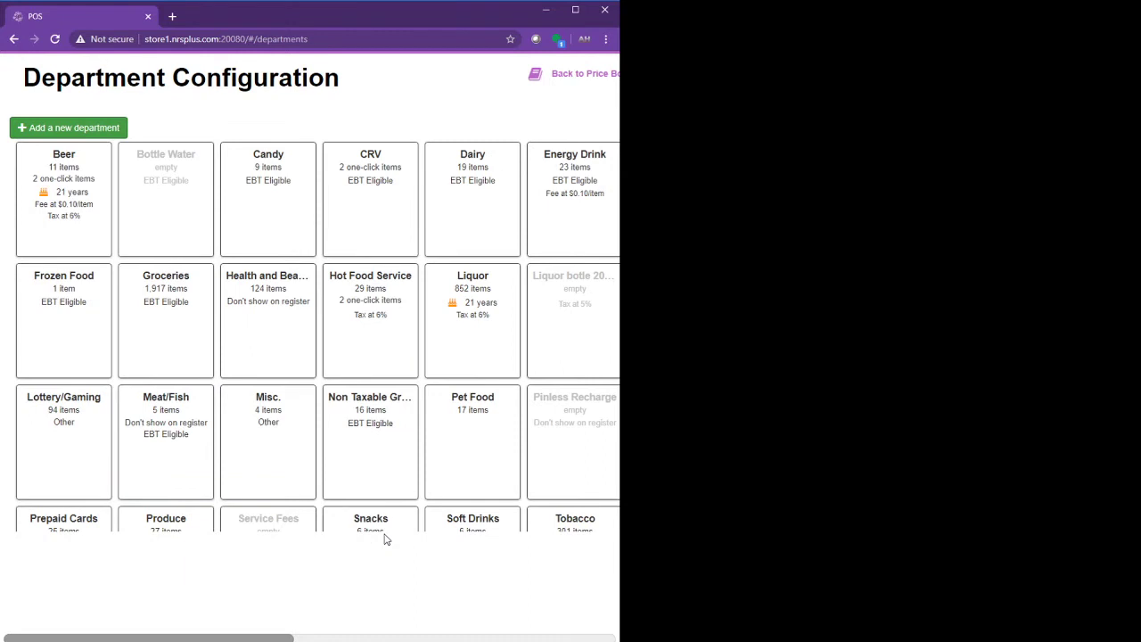
Return to the pricebook and start a new item with UPC 5010.
left_click(576, 75)
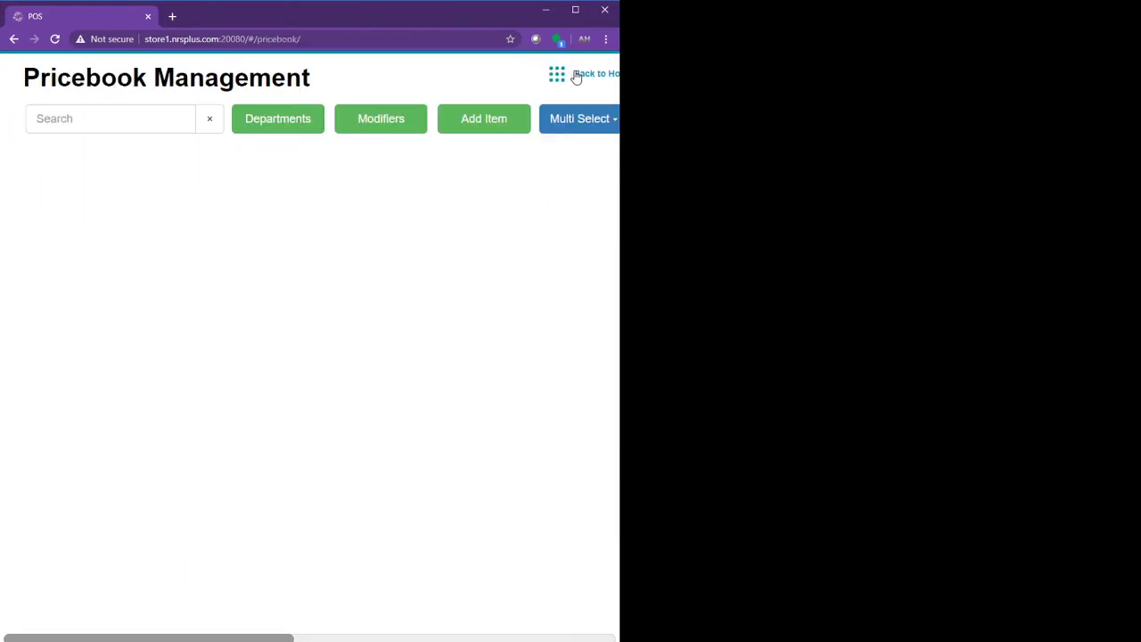
left_click(495, 118)
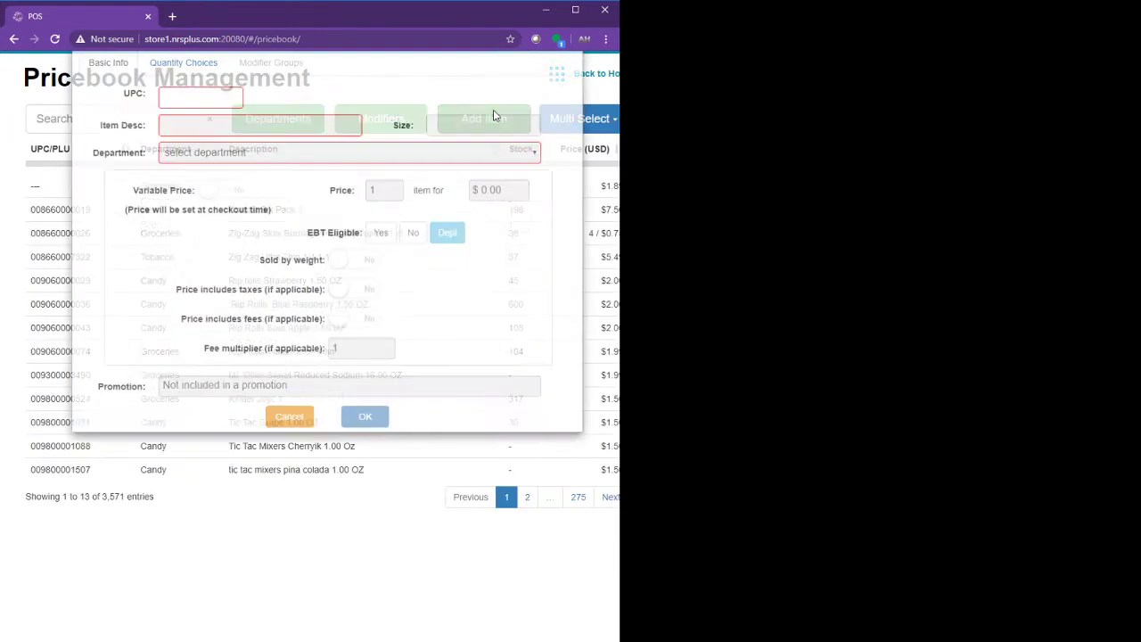
type("501")
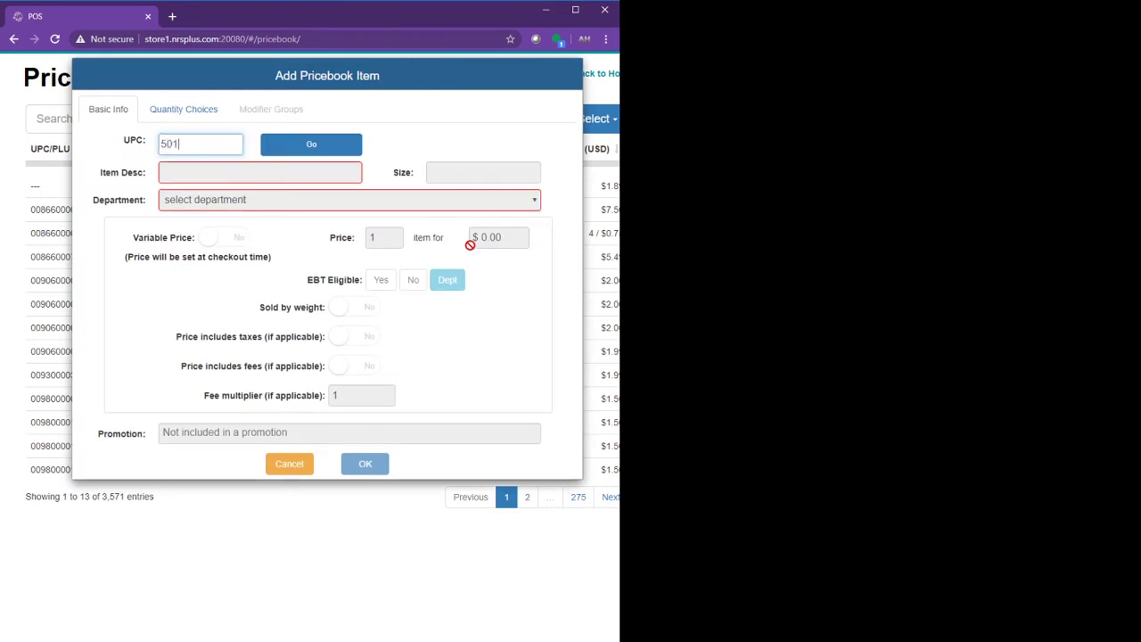
type("0")
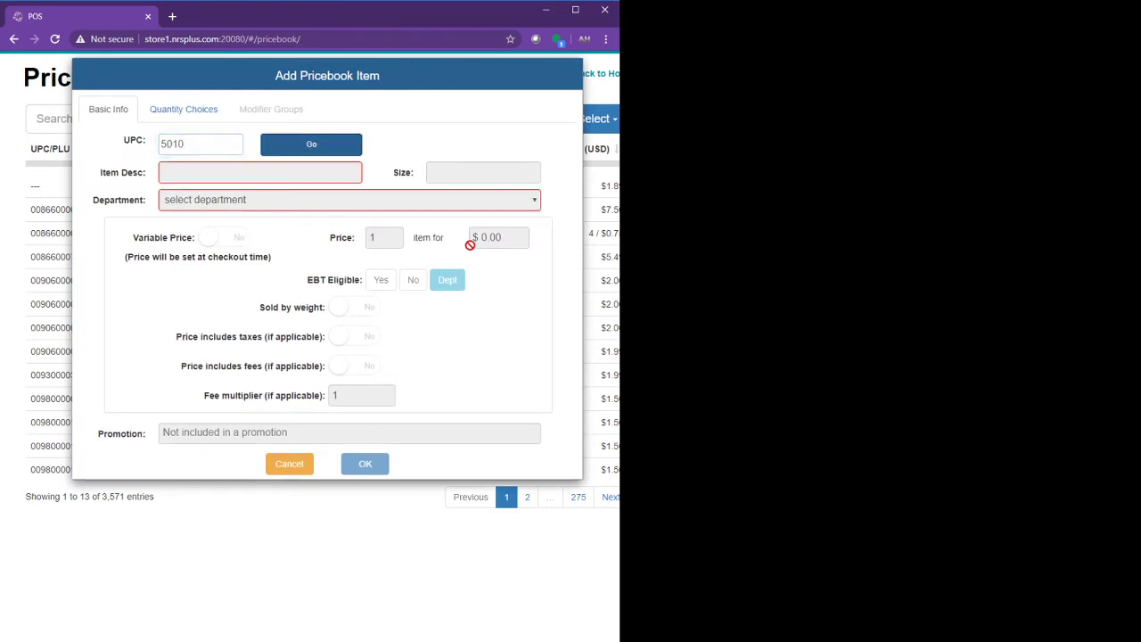
left_click(319, 148)
Describe the new item as "taka vodka 200", assign it to the "Liquor botle 200ml" department and save it.
left_click(195, 170)
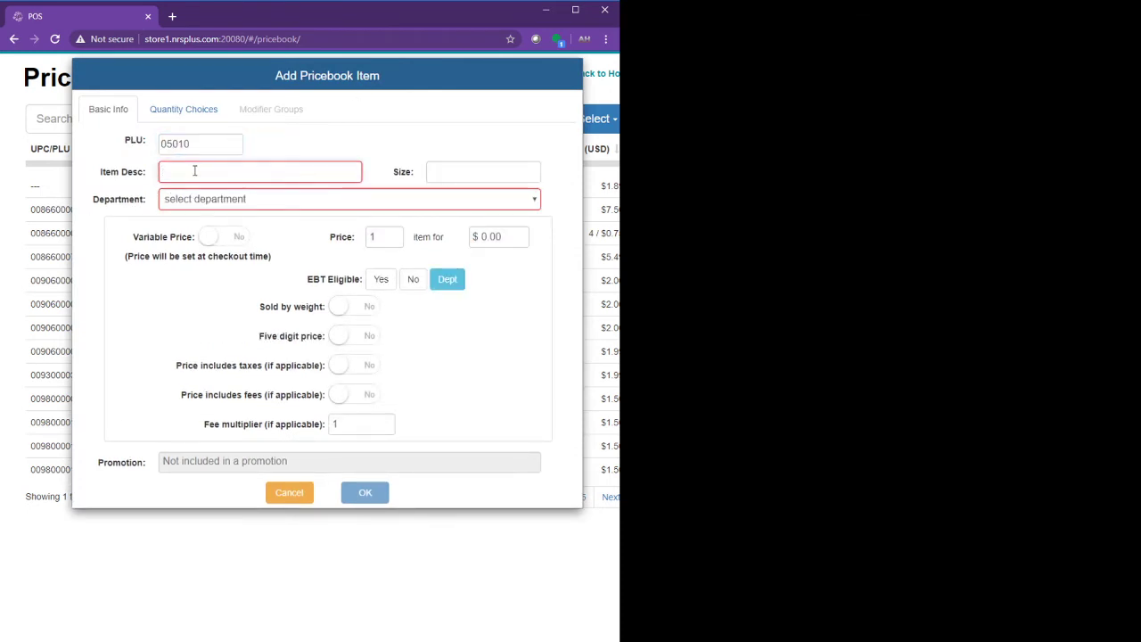
type("taka vodka")
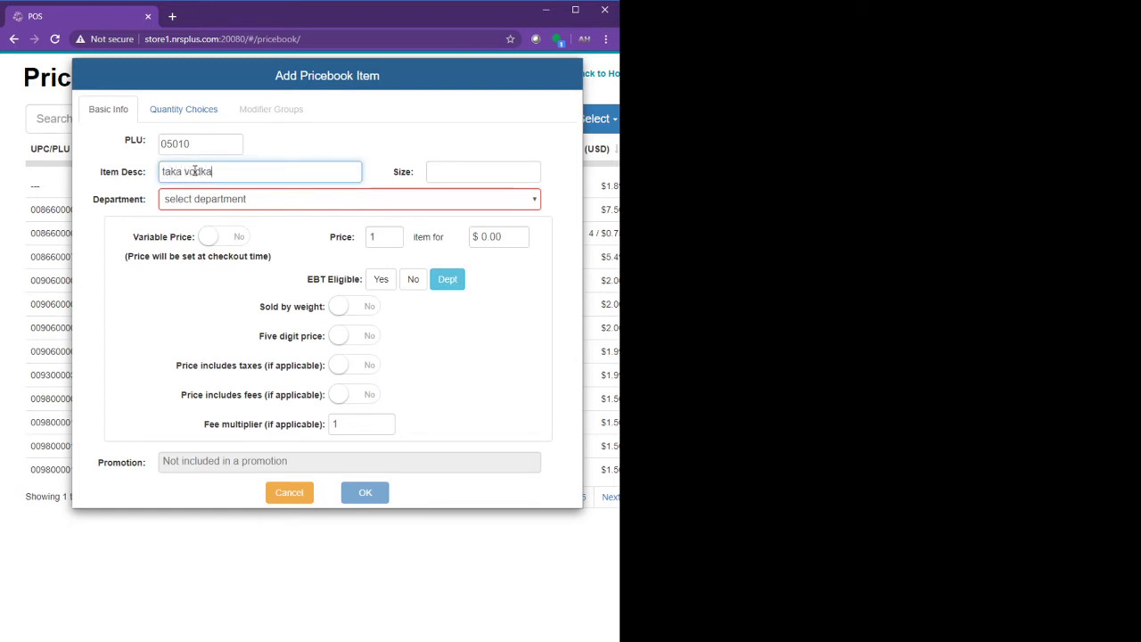
type(" 200")
key("Tab")
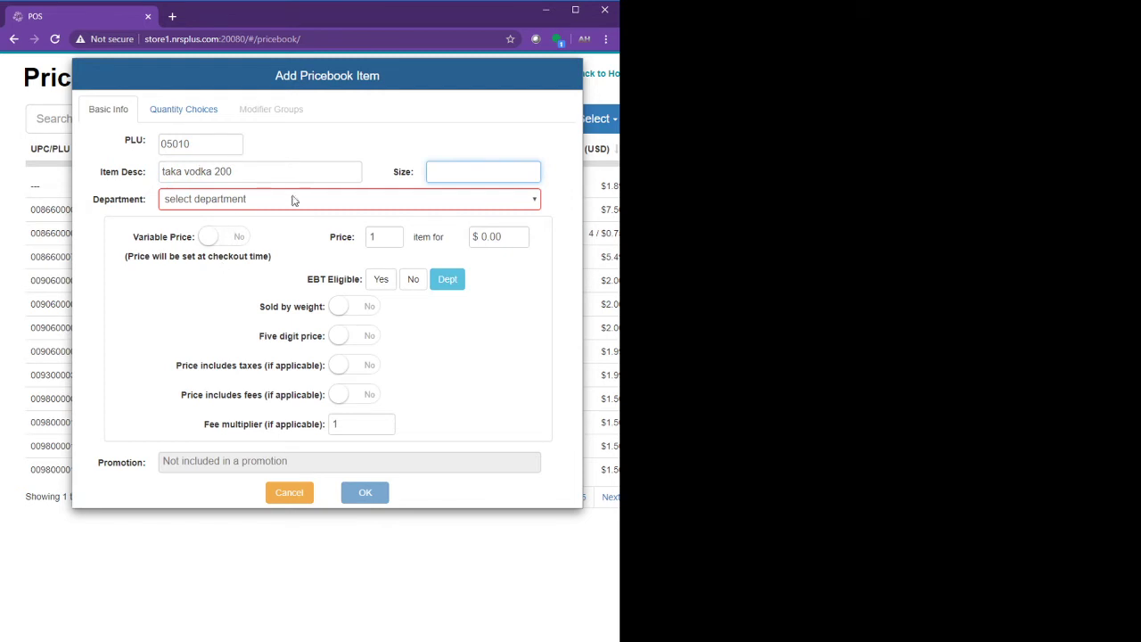
key("Tab")
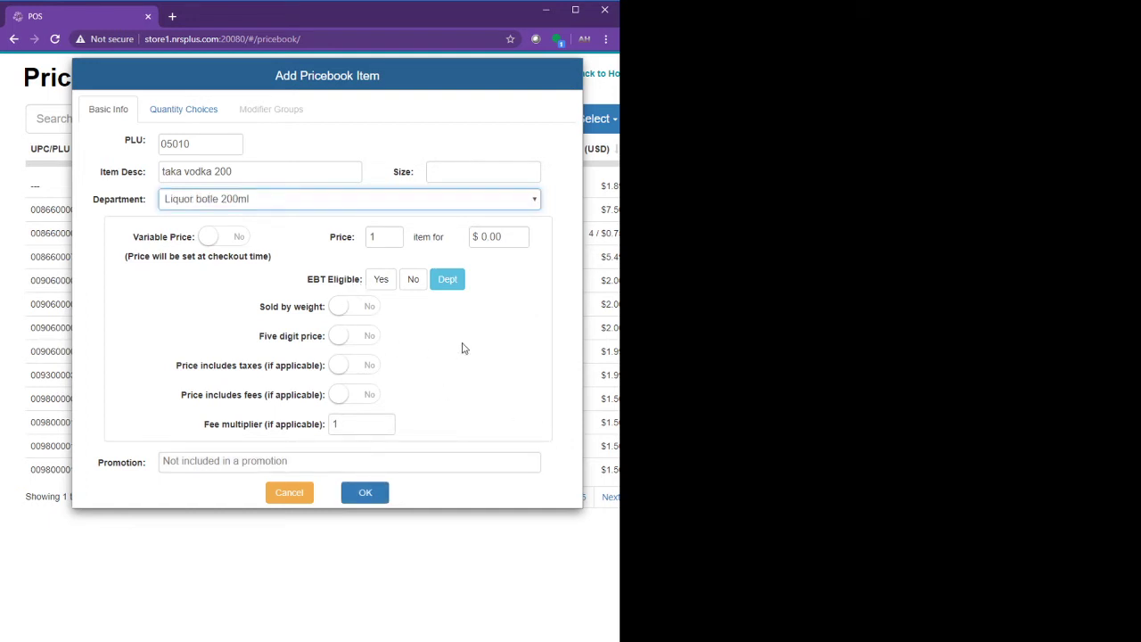
left_click(365, 494)
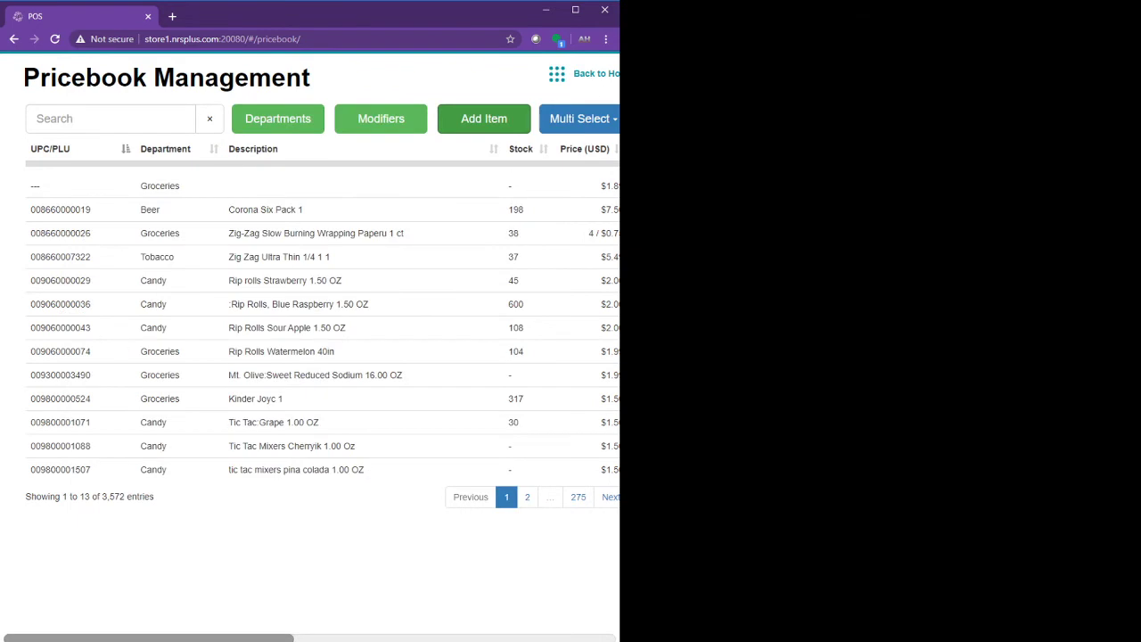
Go back to the home screen, open the Register and ring up the item with PLU 5010.
left_click(589, 75)
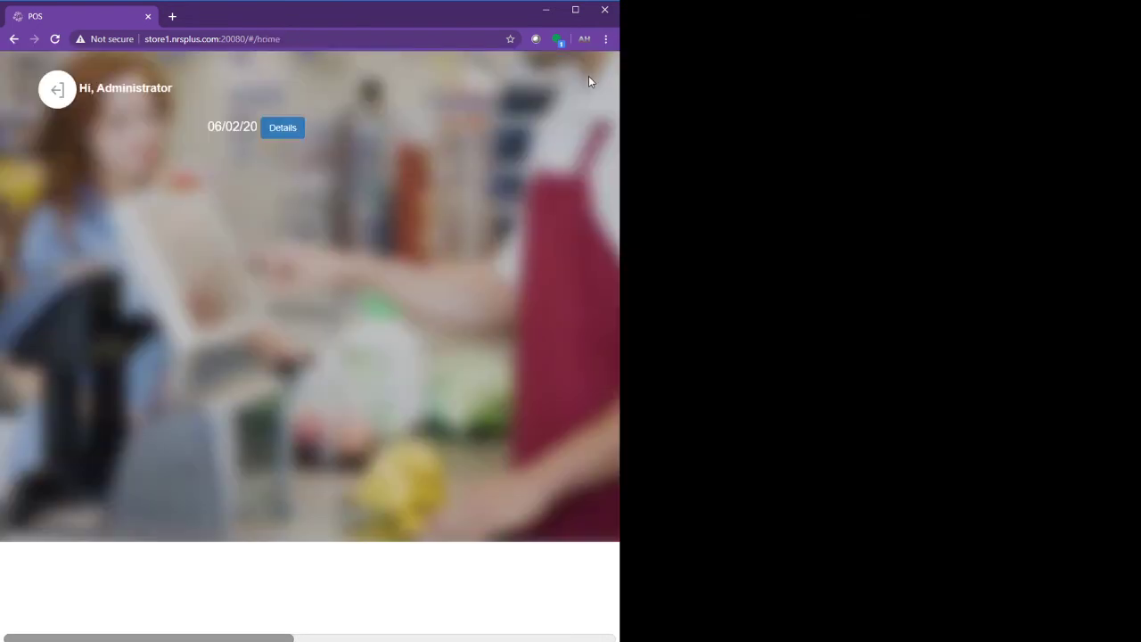
left_click(134, 127)
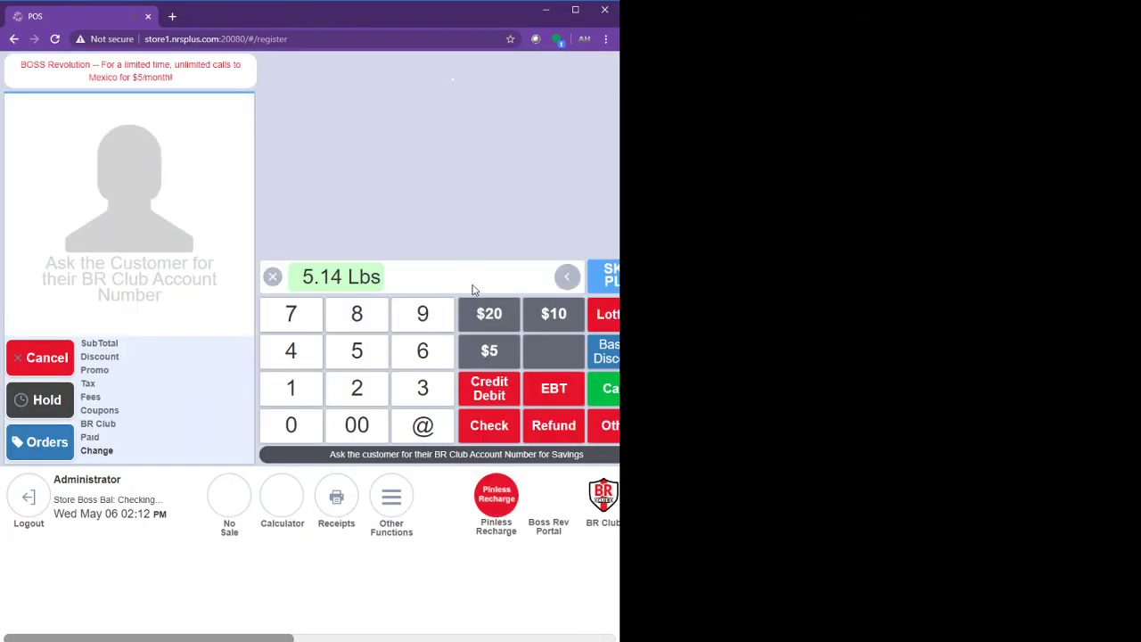
type("5010")
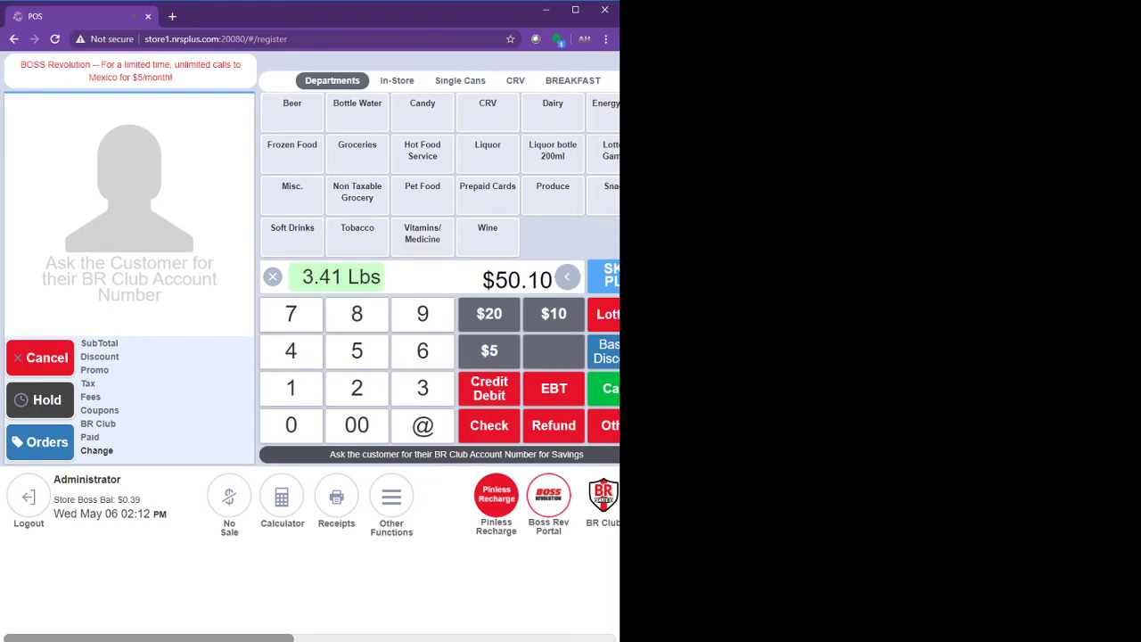
left_click(607, 278)
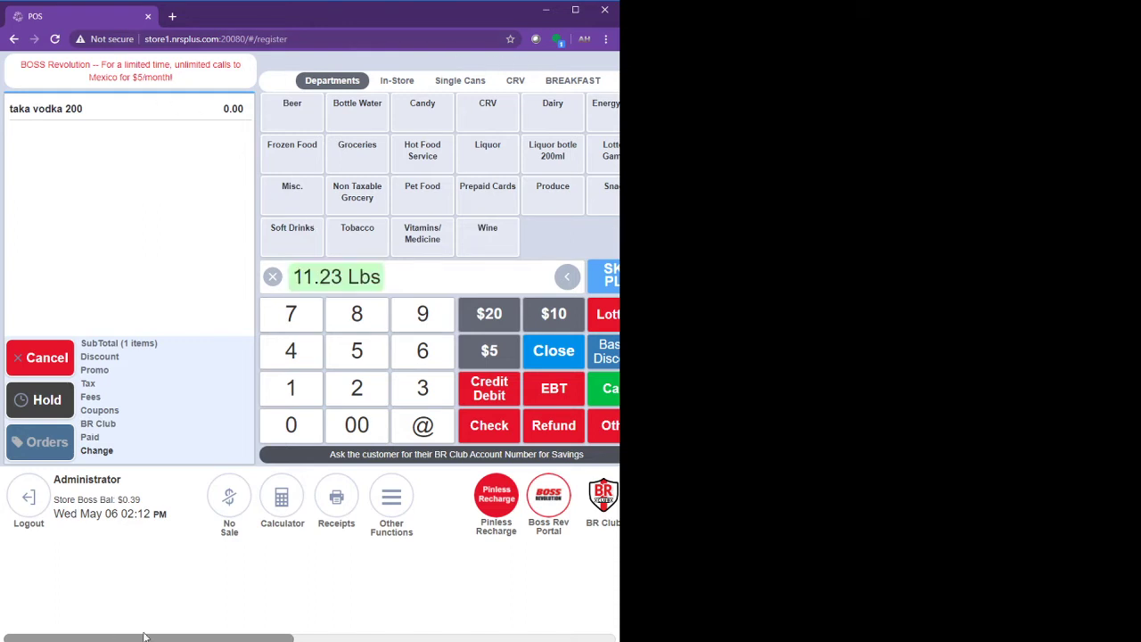
Leave the register, reopen the Pricebook and search for 5010.
left_click_drag(145, 637, 256, 637)
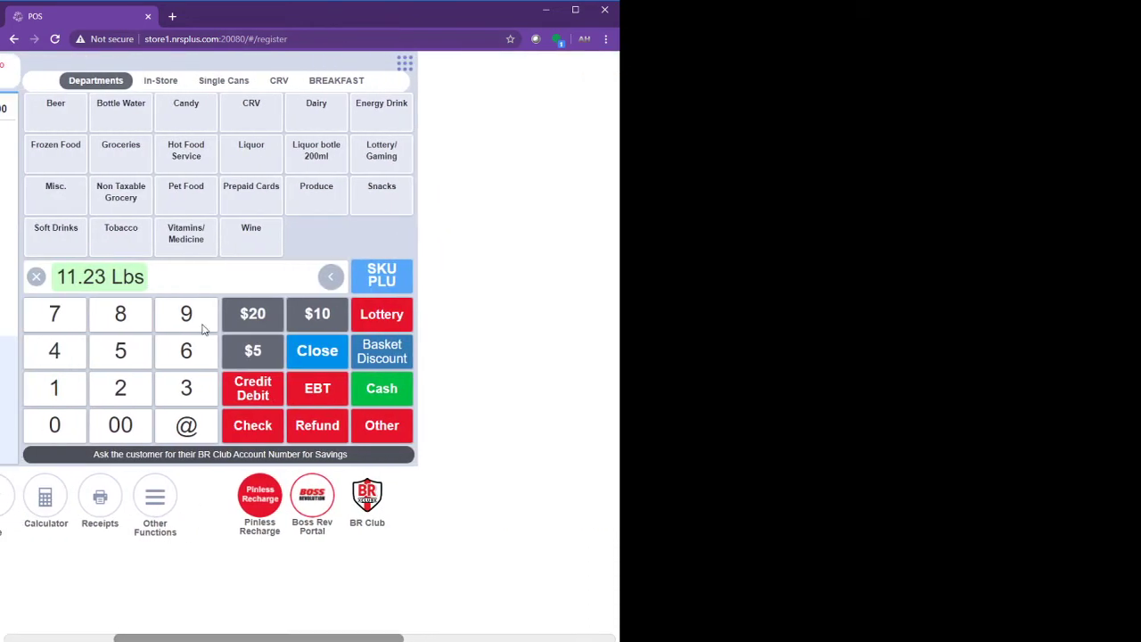
left_click(403, 64)
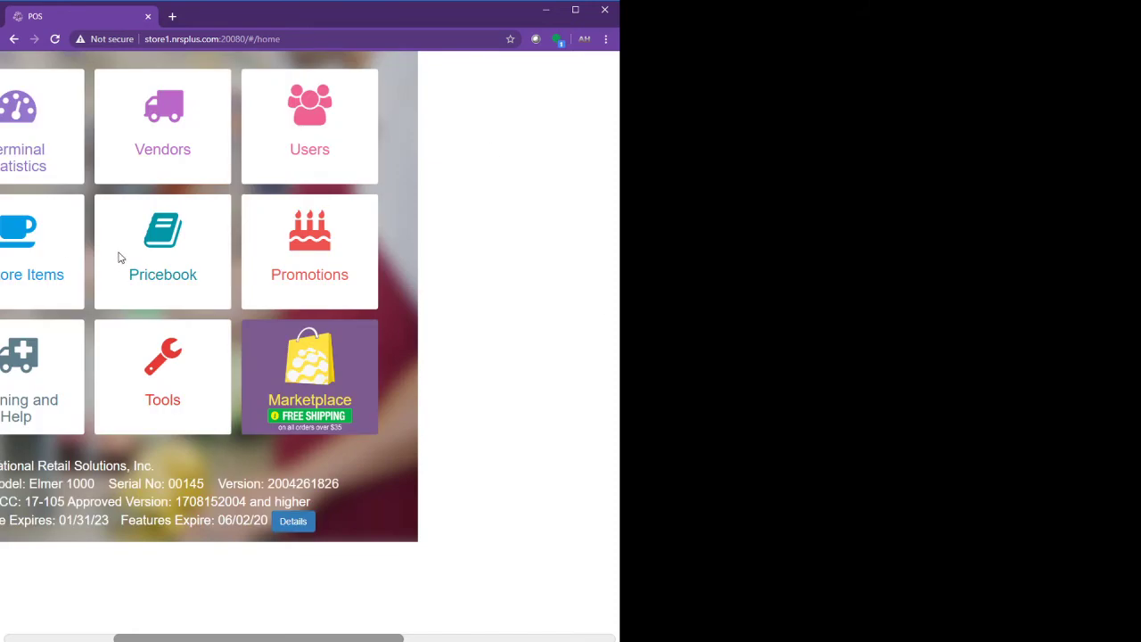
left_click(133, 253)
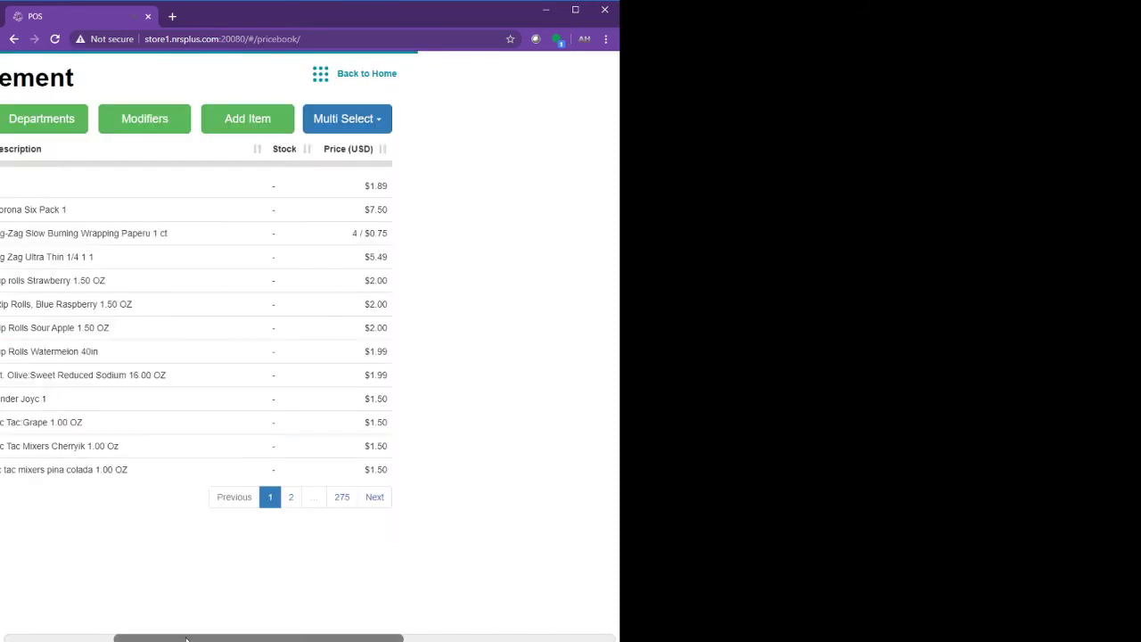
left_click_drag(186, 639, 68, 637)
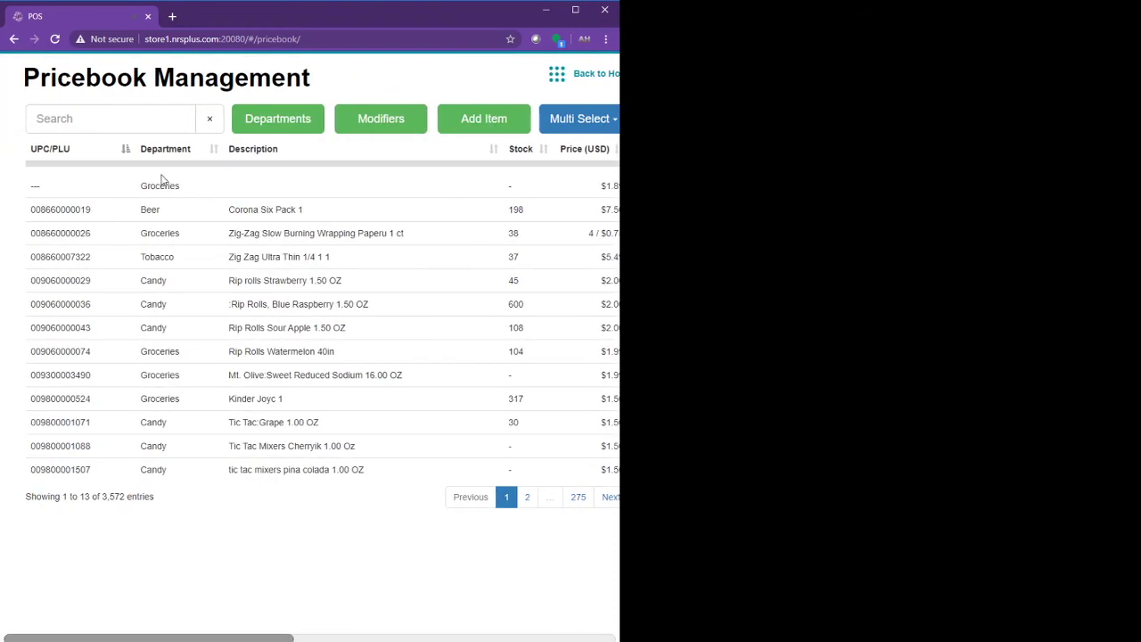
left_click(113, 119)
type("50")
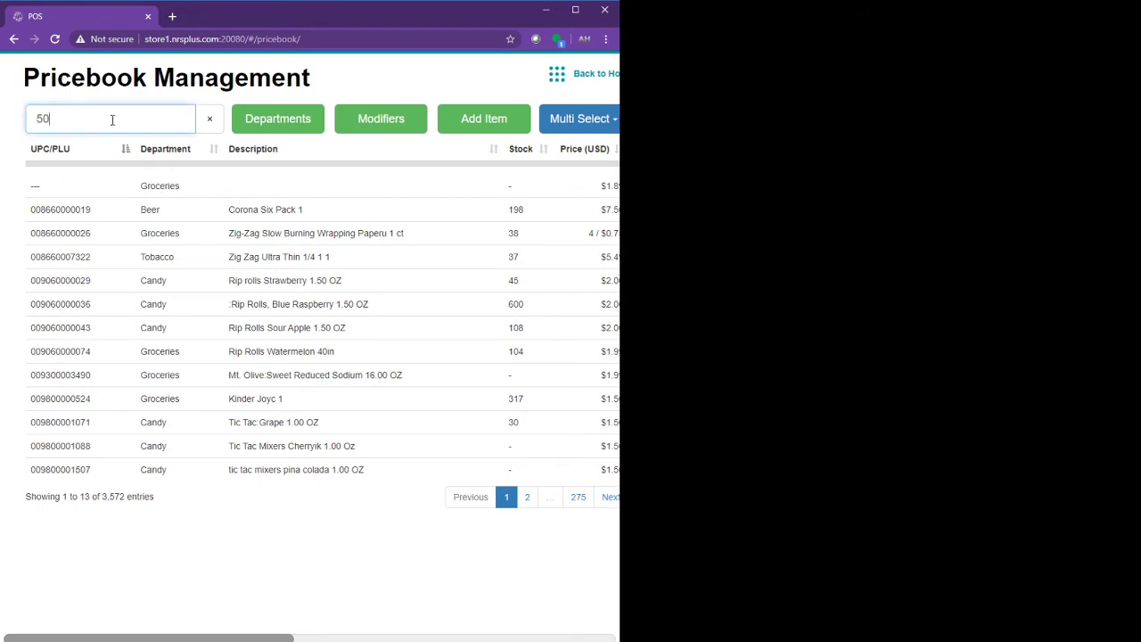
type("10")
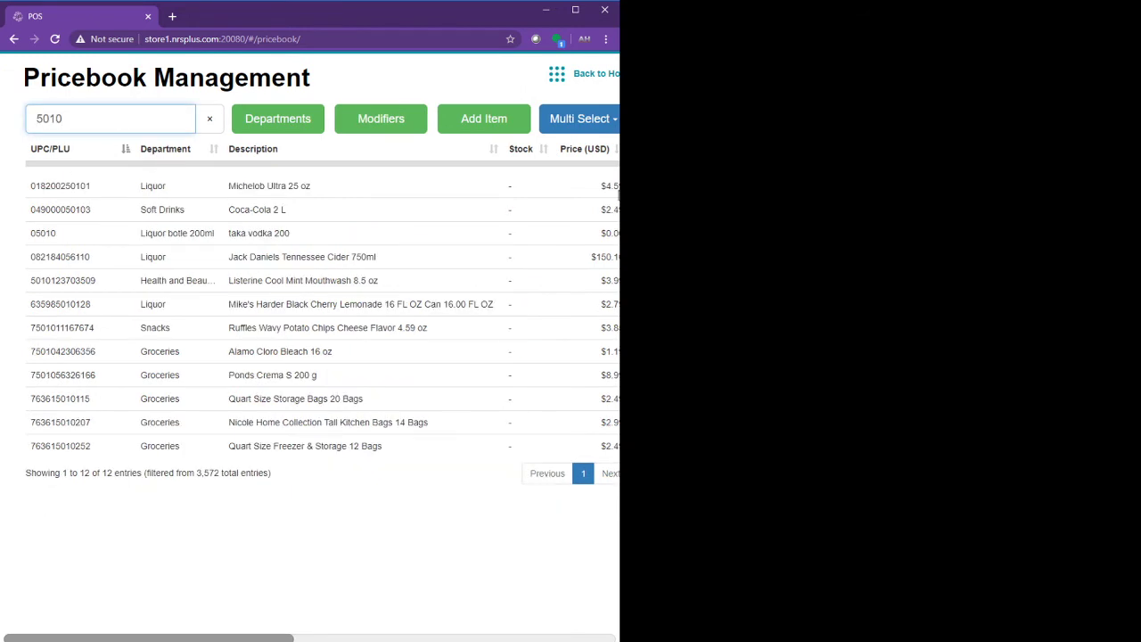
Set the price of the "taka vodka 200" item to $6.99 and save it.
left_click(46, 239)
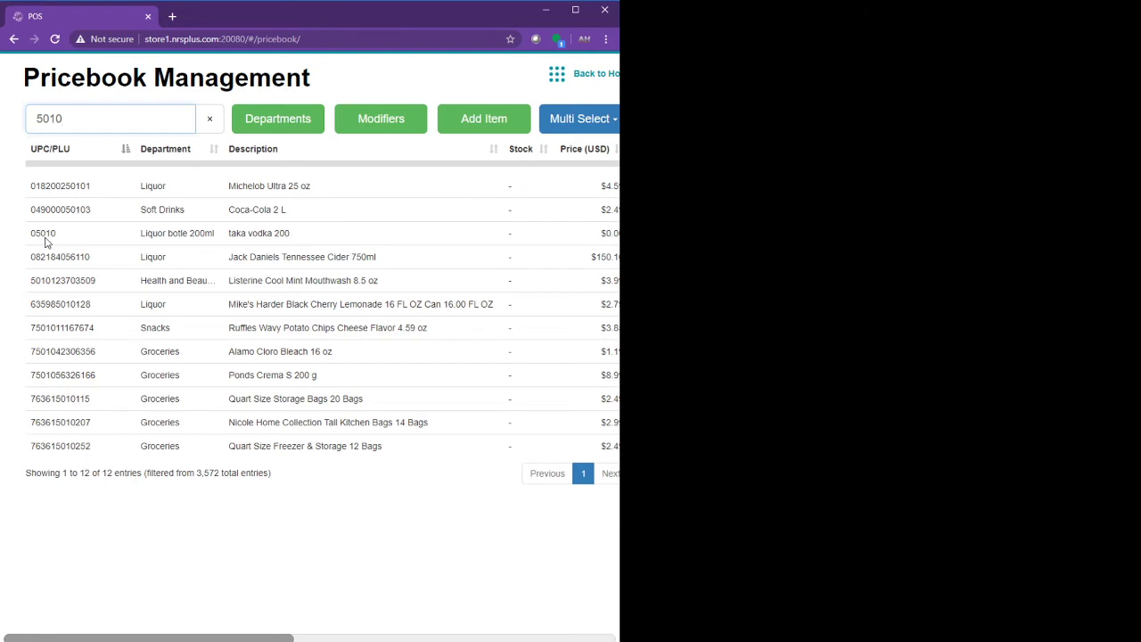
left_click(507, 239)
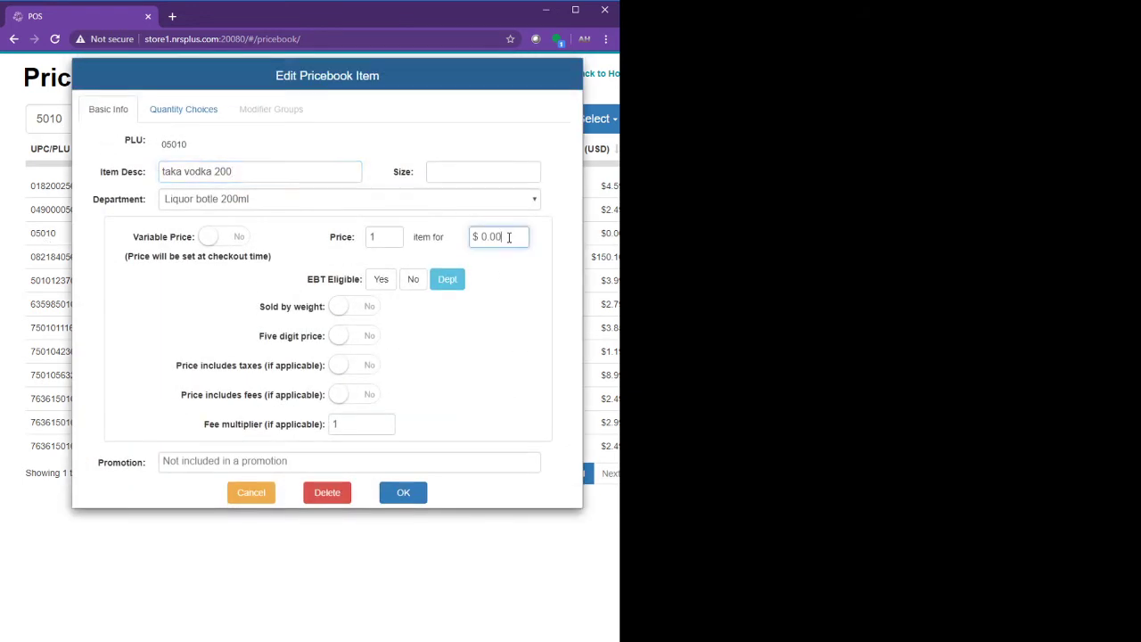
left_click_drag(508, 238, 453, 232)
type("6.99")
left_click(403, 492)
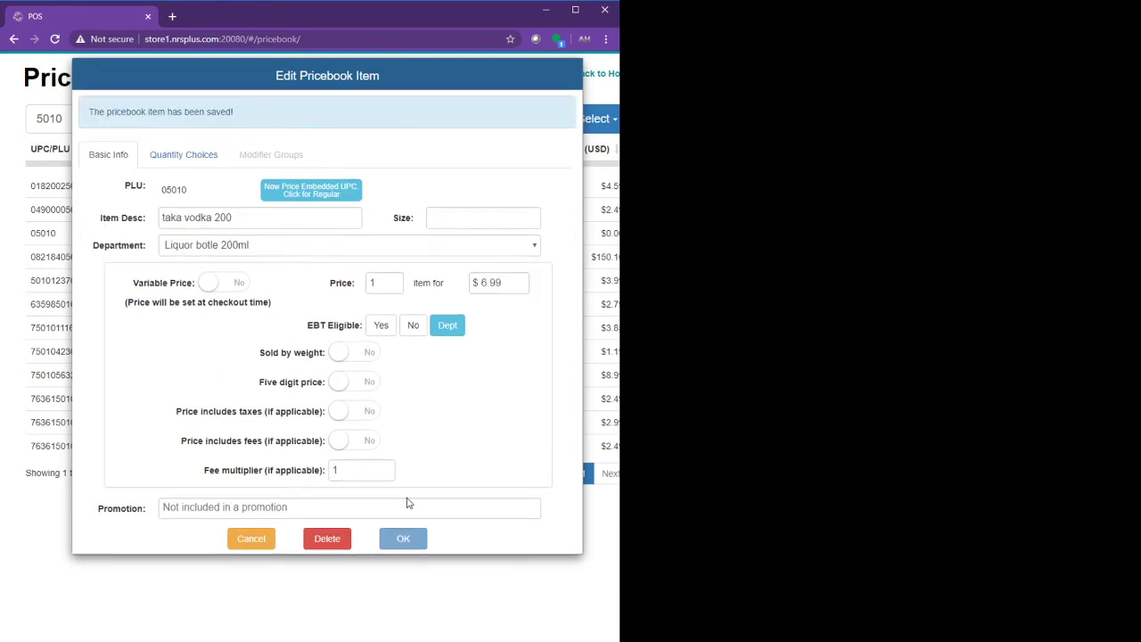
Return to the Register through the home screen and ring up PLU 5010 again at its updated price.
left_click(577, 79)
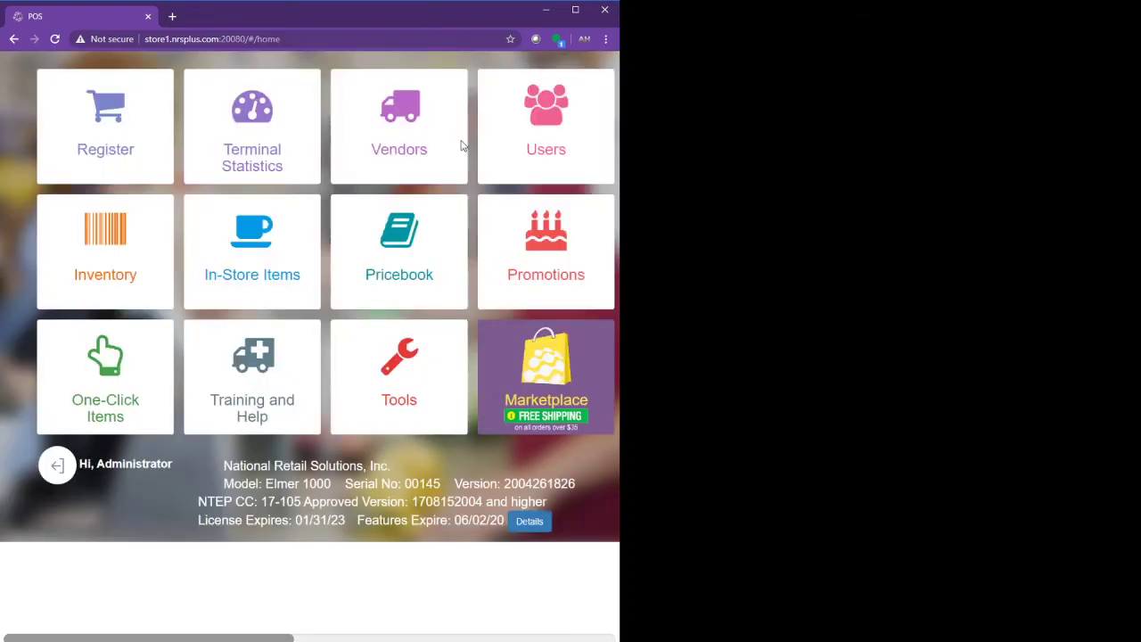
left_click(96, 143)
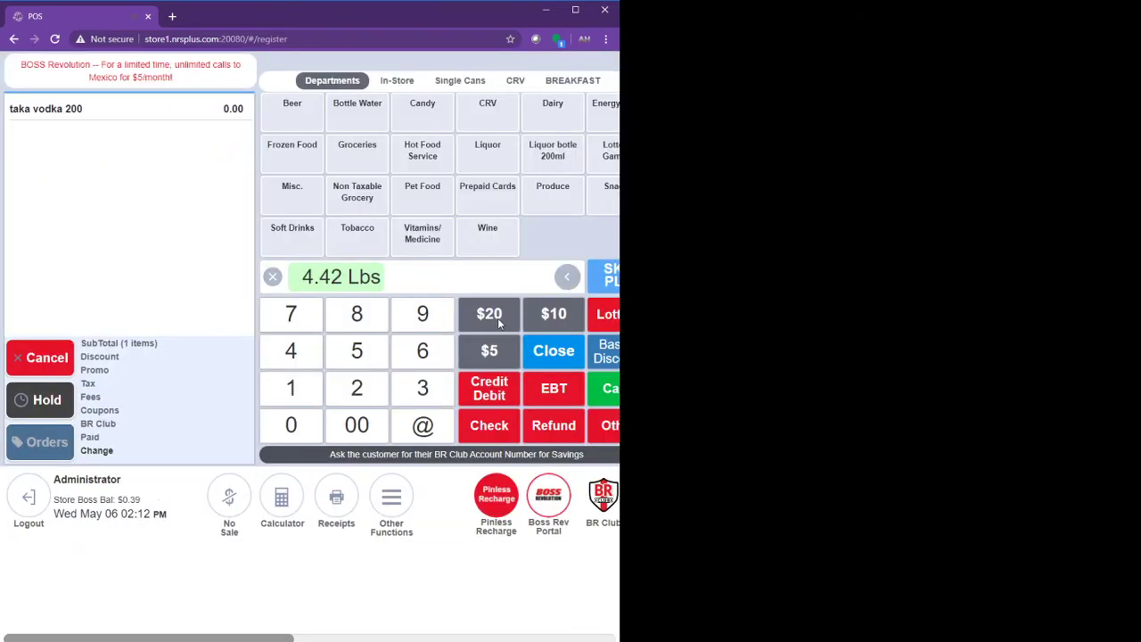
type("50.10")
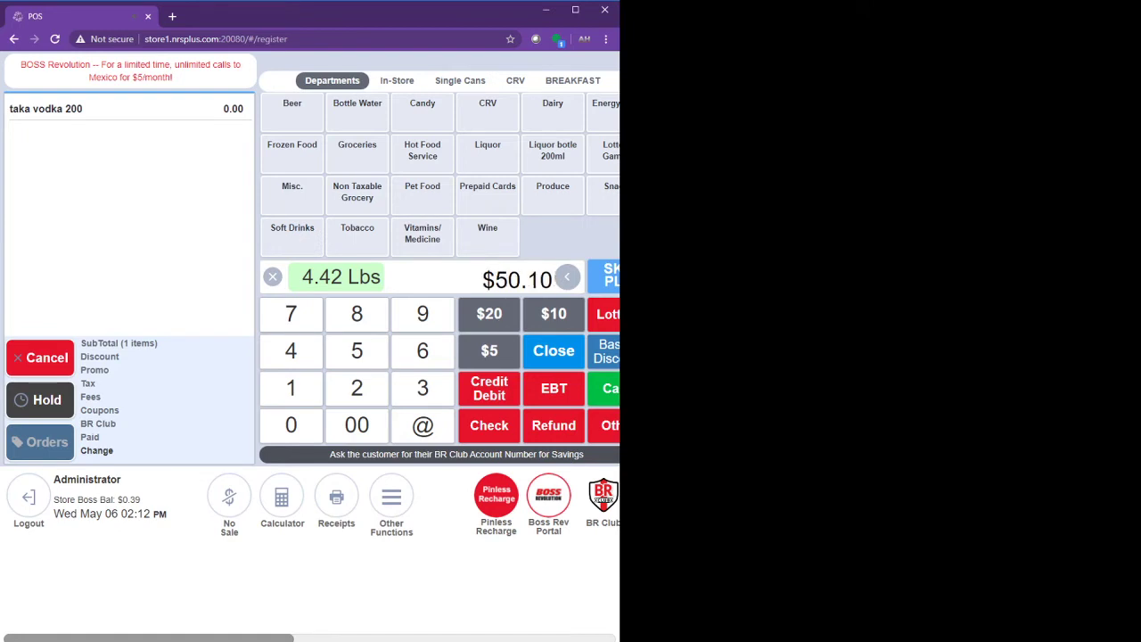
key("Return")
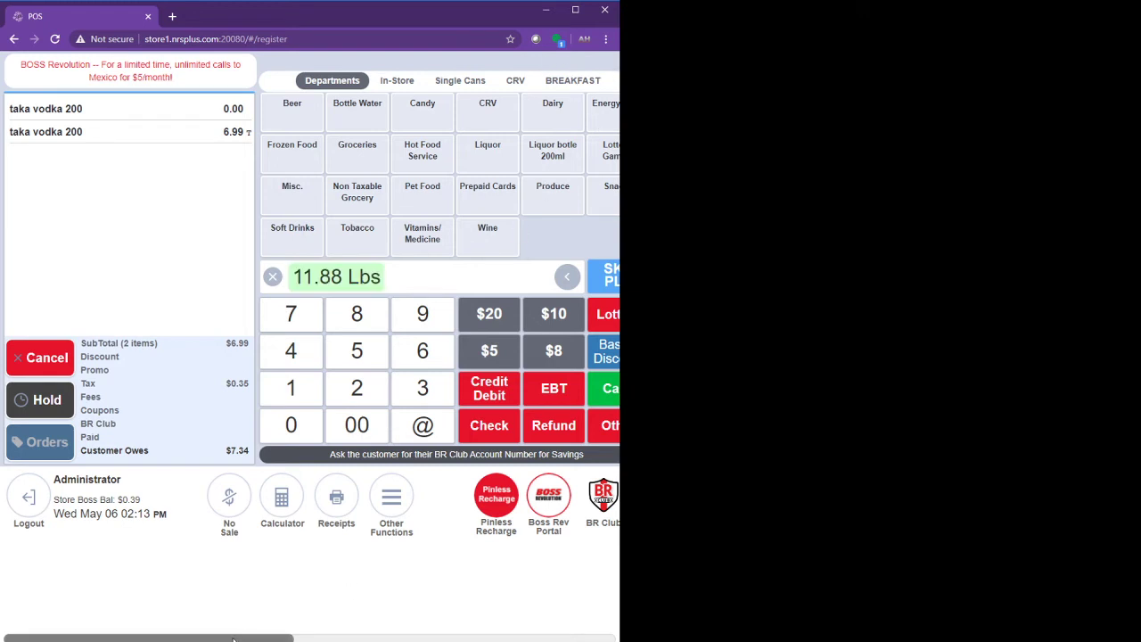
Exit the register to the home screen and open the Pricebook.
scroll(242, 637, "right", 2)
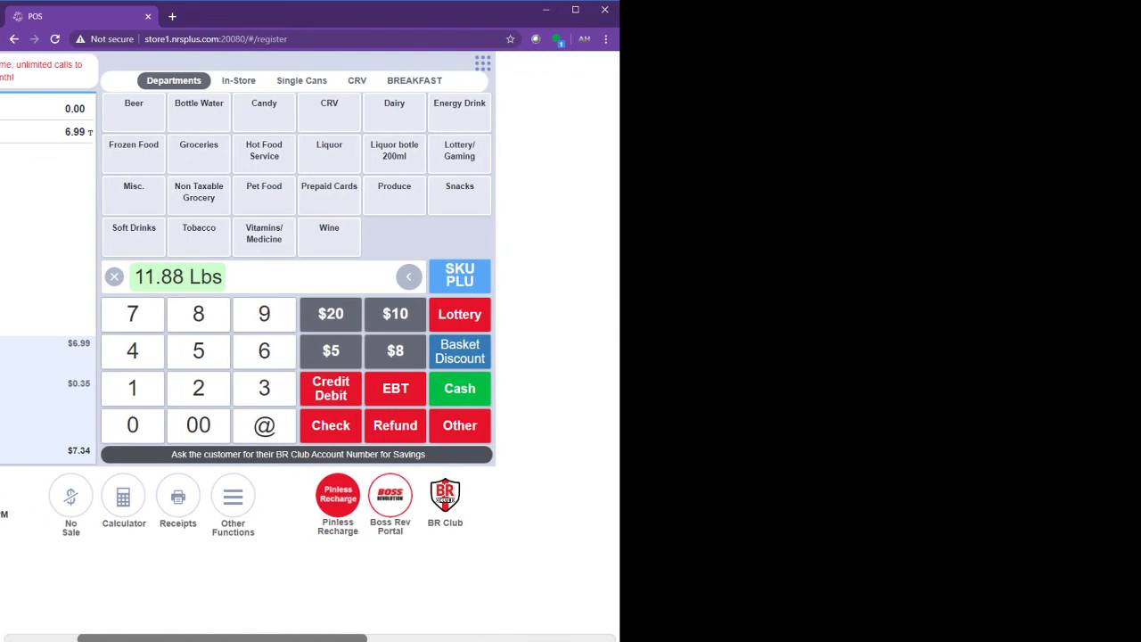
left_click(484, 62)
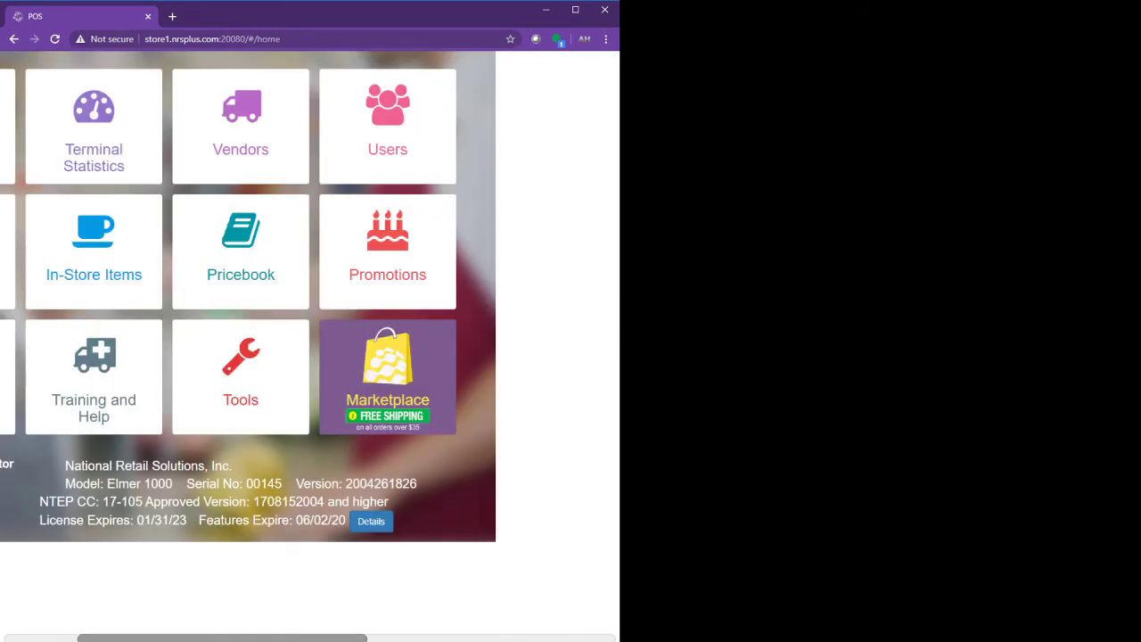
left_click(239, 284)
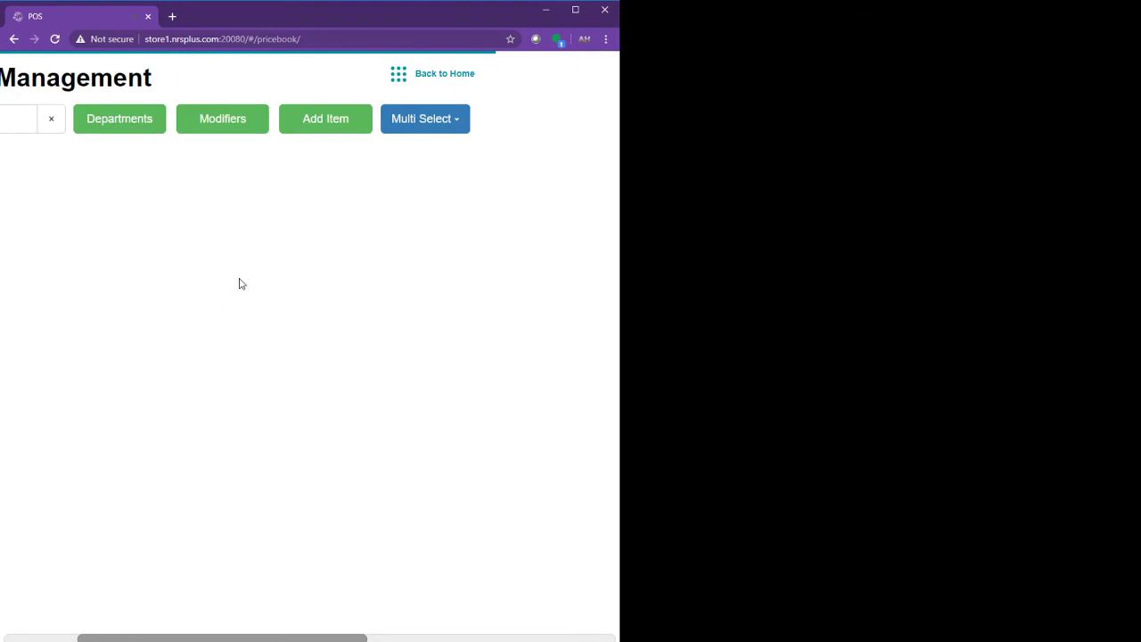
Open the department configuration, review the tax settings of the "Liquor botle 200ml" department, and close it without changes.
left_click(118, 125)
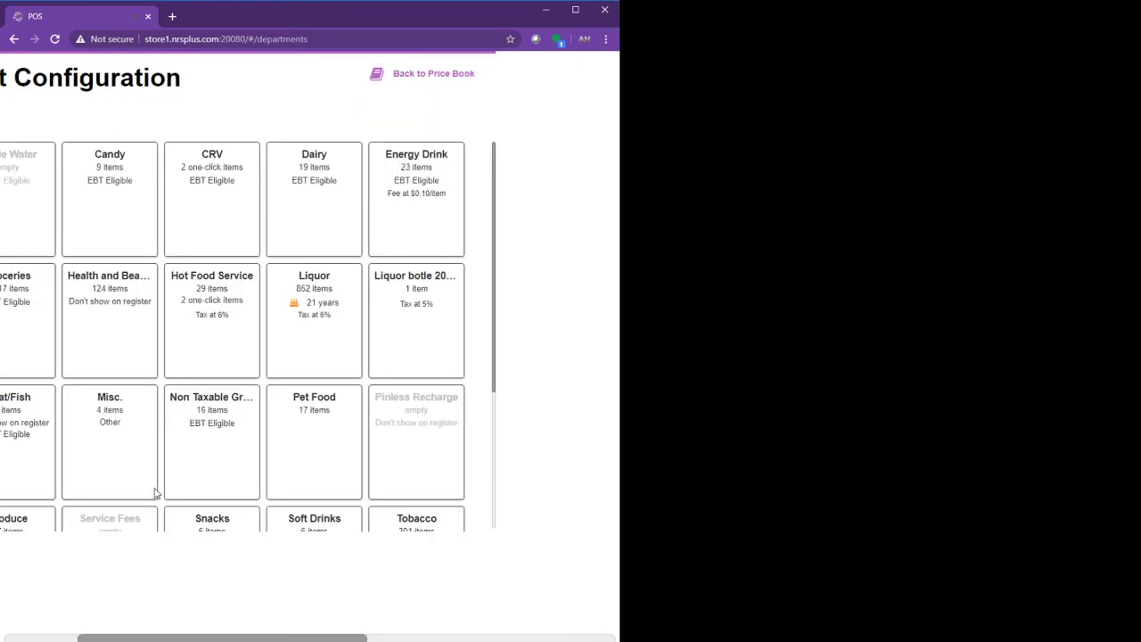
left_click_drag(220, 639, 71, 625)
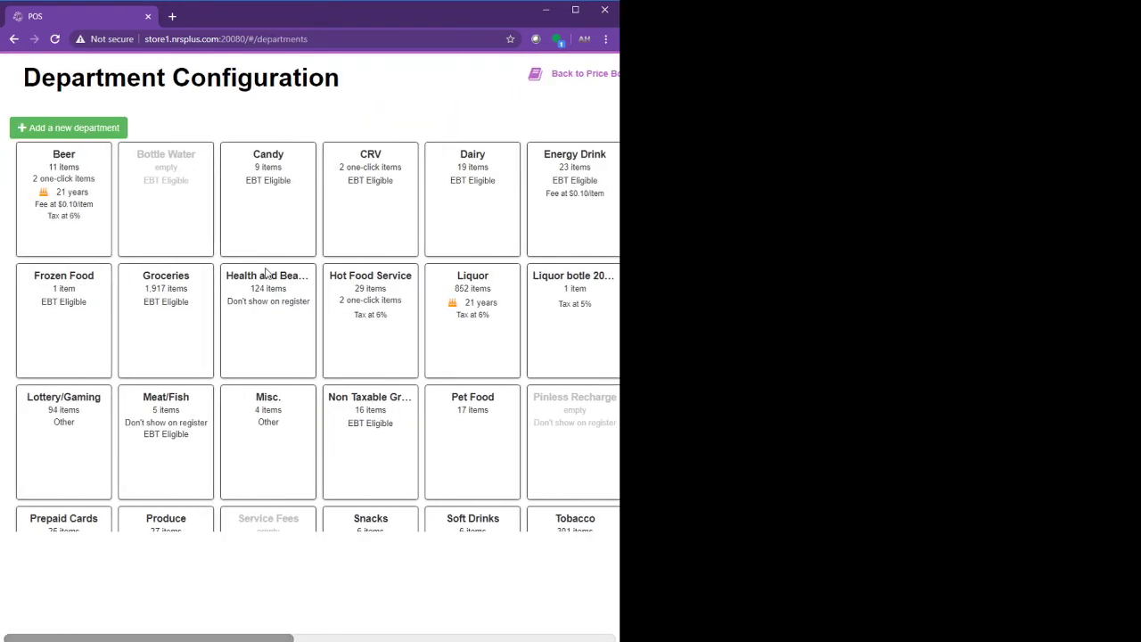
scroll(326, 395, "down", 3)
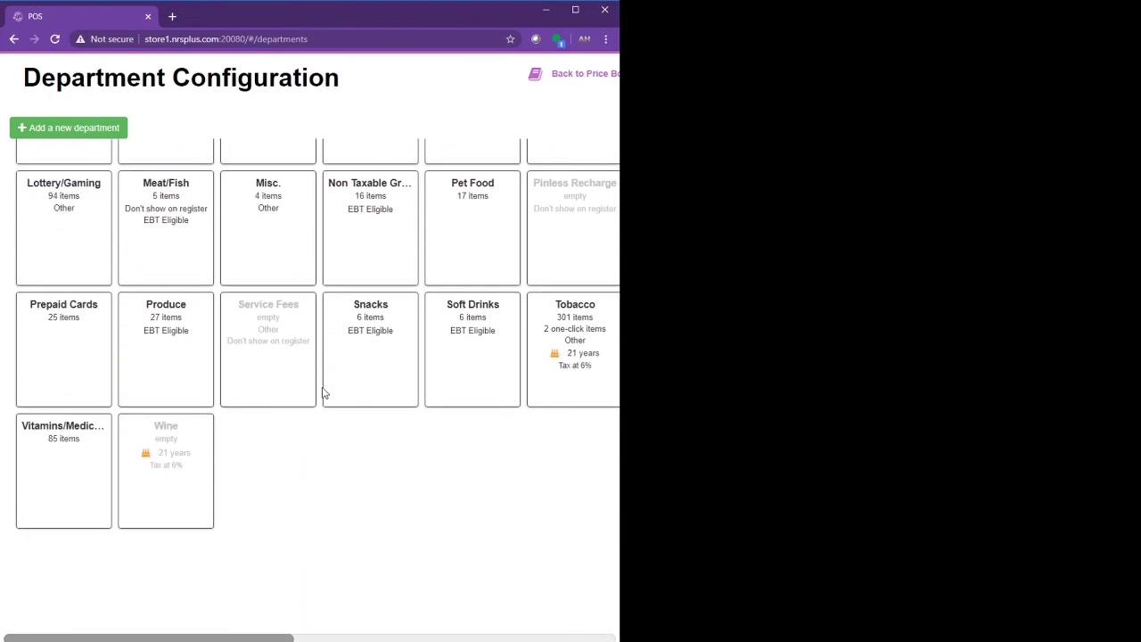
scroll(424, 408, "up", 3)
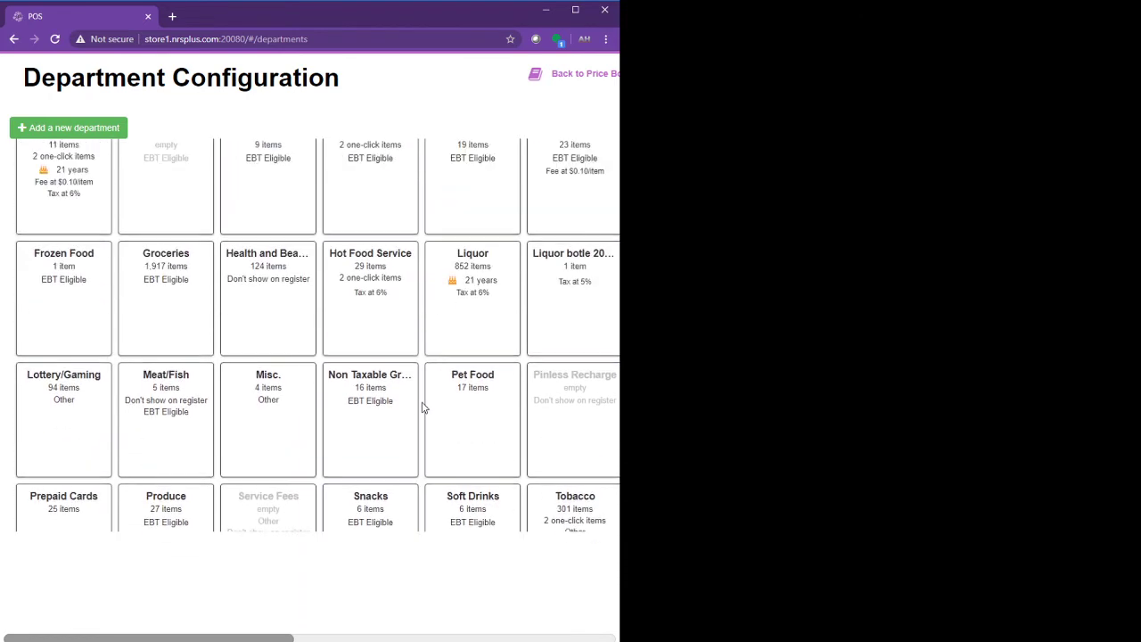
left_click(560, 282)
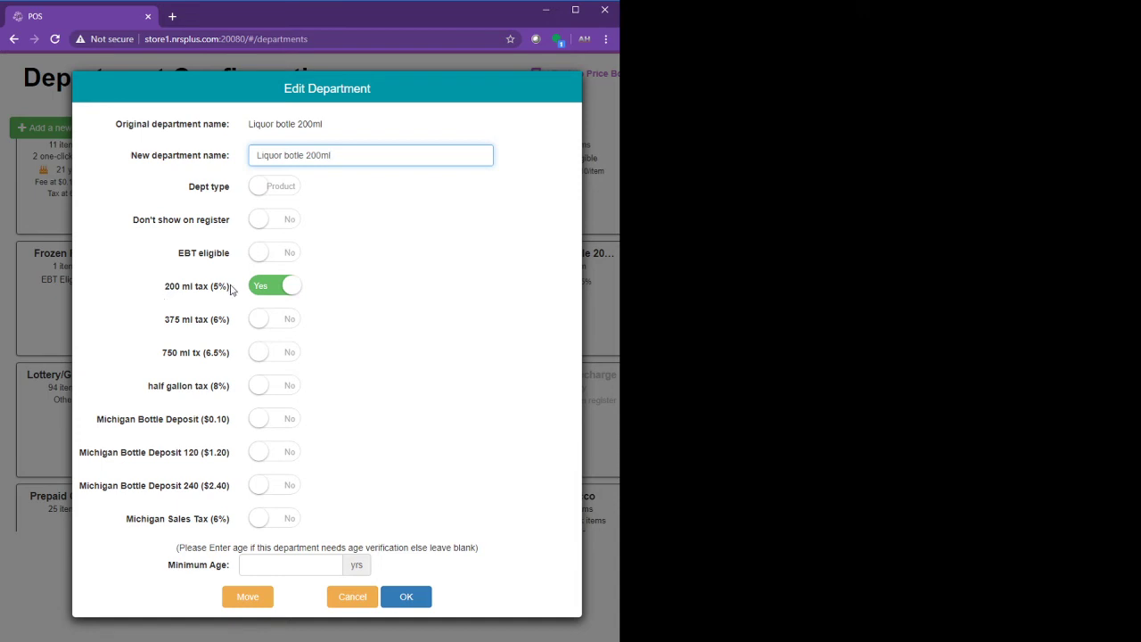
left_click(351, 604)
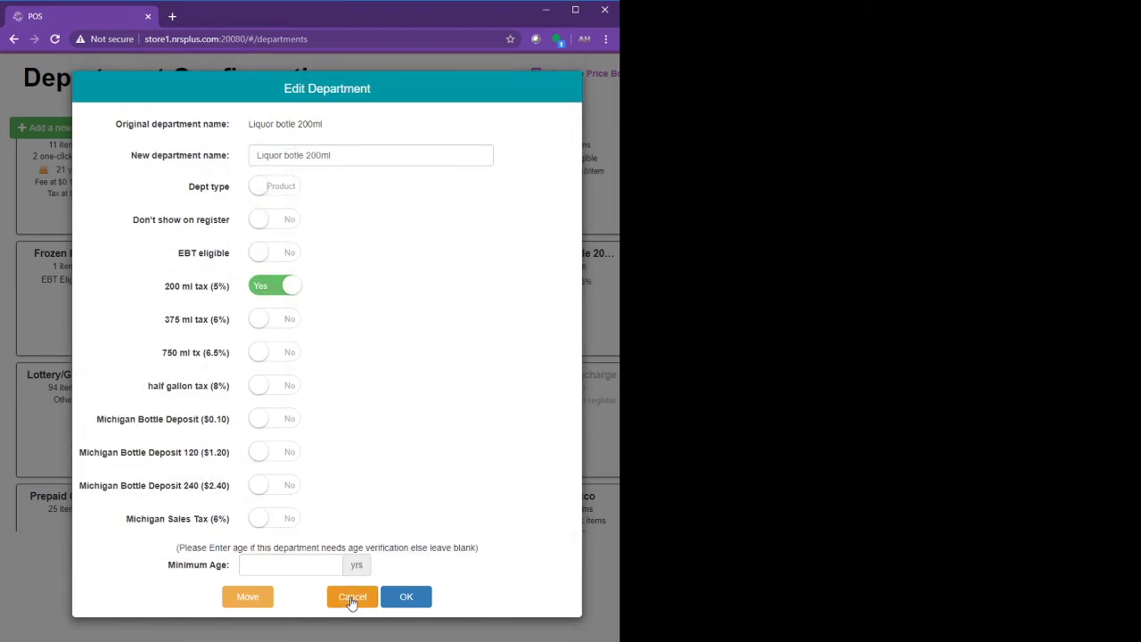
left_click(351, 603)
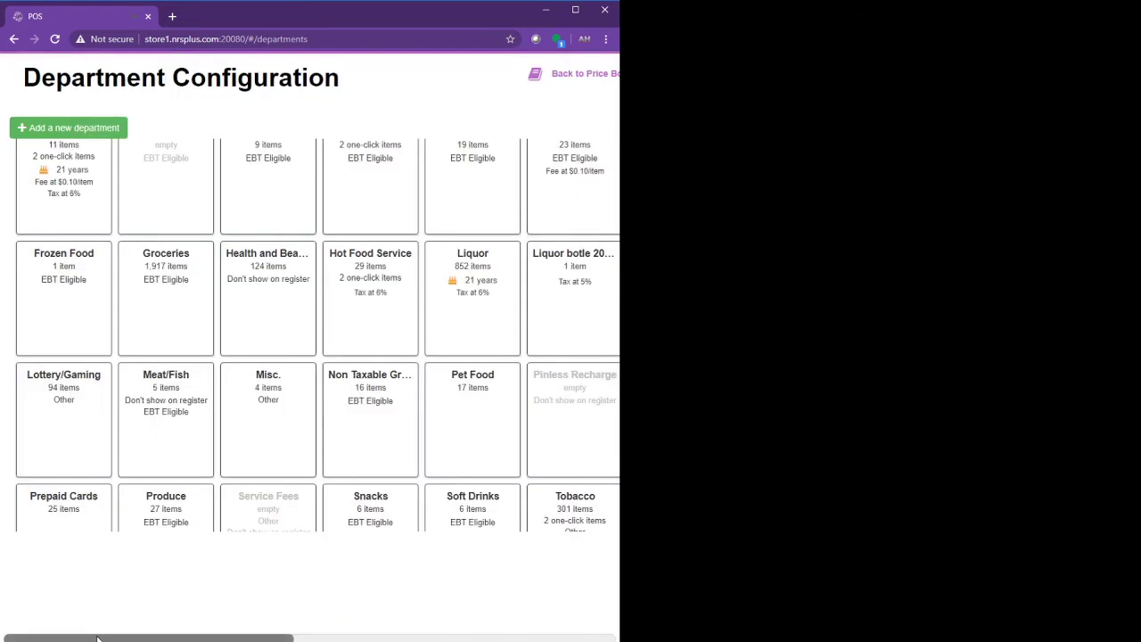
Add a department named "liquor 375ml" with the 375 ml tax (6%) enabled and save it.
mouse_move(98, 637)
left_mouse_down()
mouse_move(285, 631)
mouse_move(84, 621)
left_mouse_up()
left_click(82, 128)
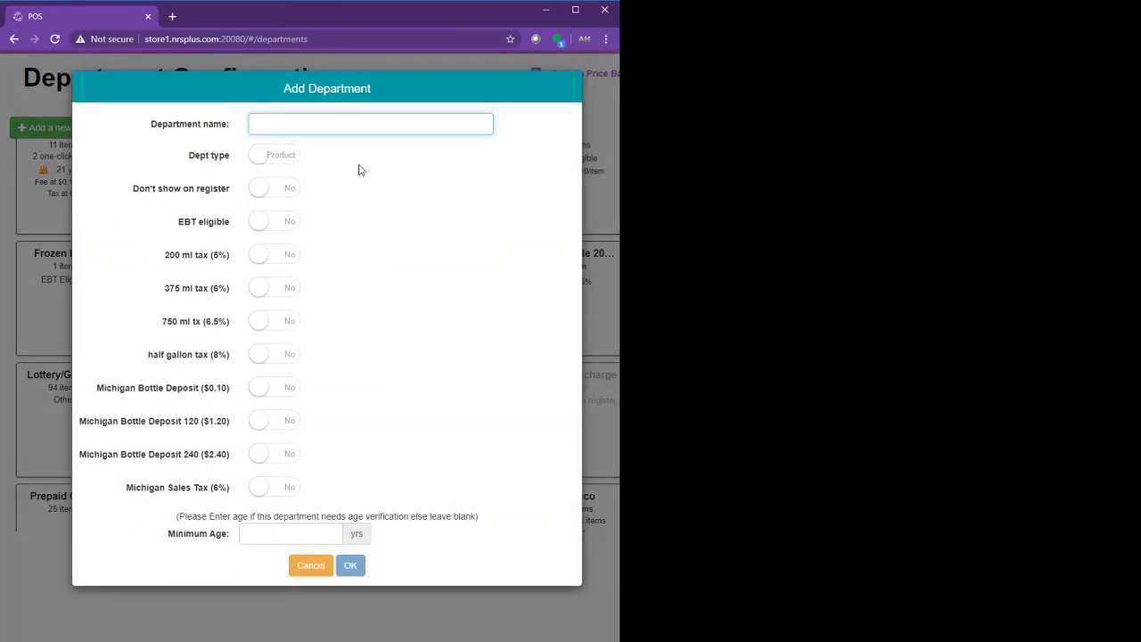
type("375ml")
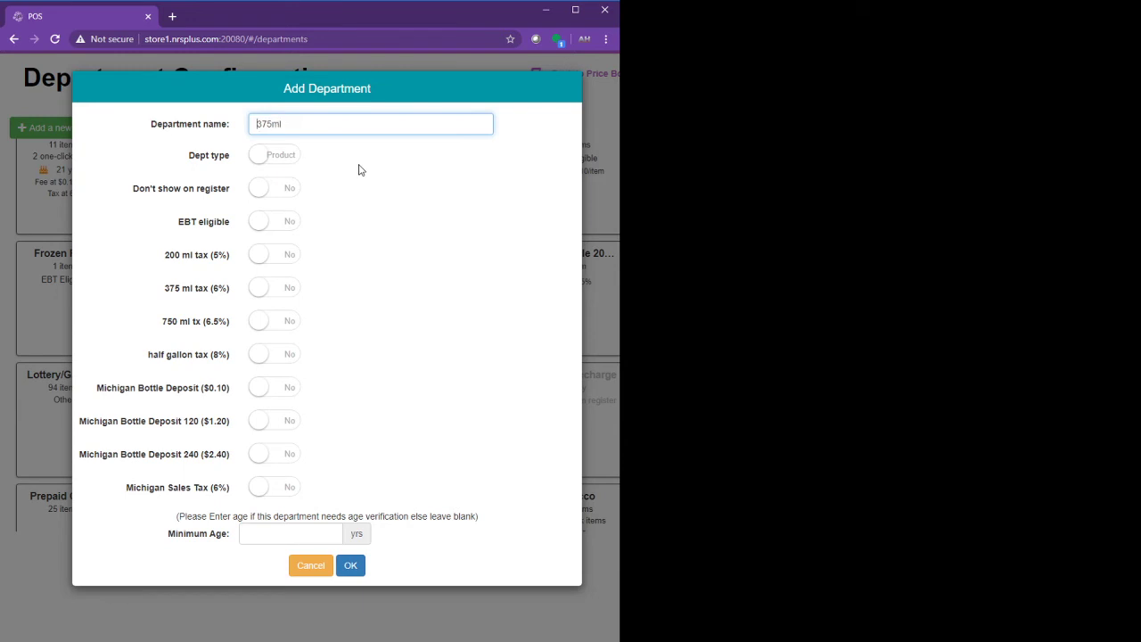
type("iquor")
left_click(265, 293)
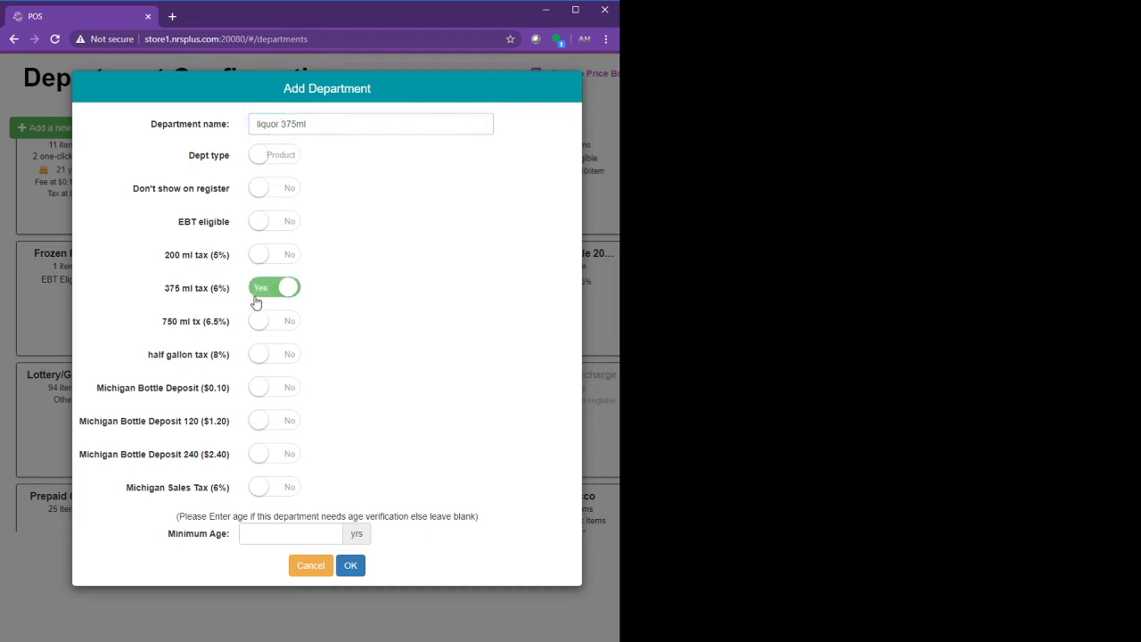
left_click(351, 570)
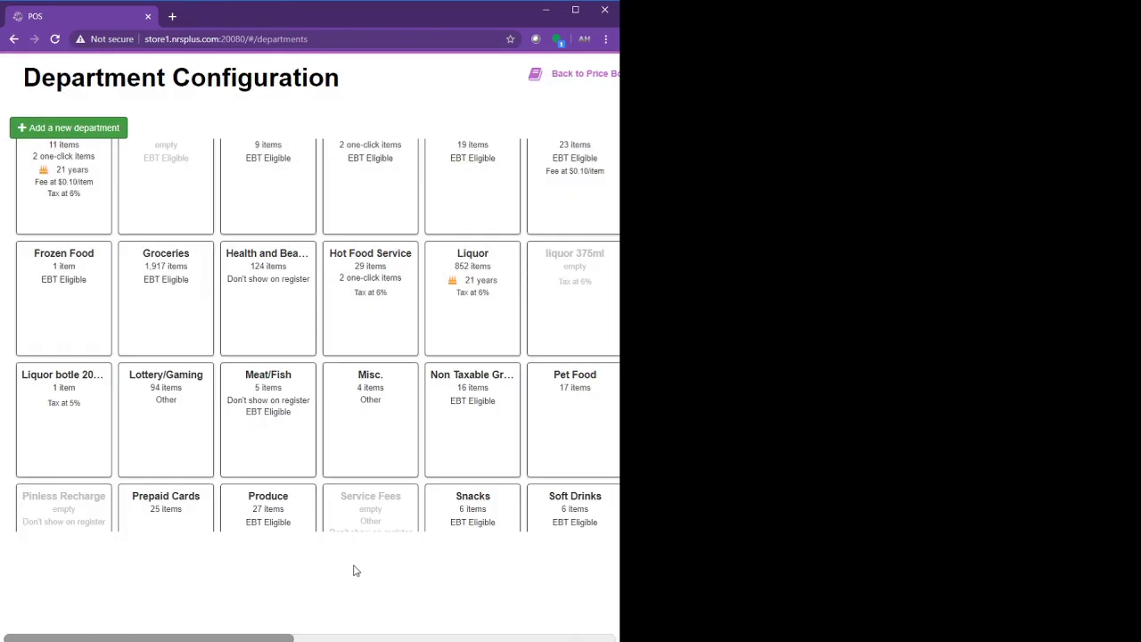
Return to the Pricebook and start a new item with PLU 5011 and the description "taaka 375ml".
left_click(571, 77)
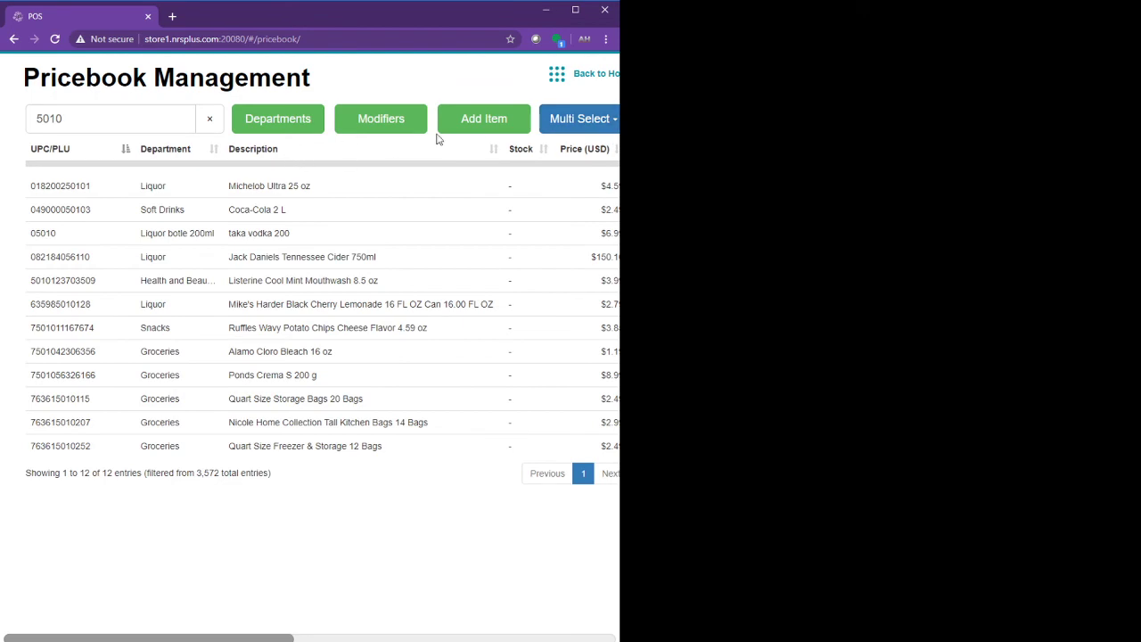
left_click(525, 135)
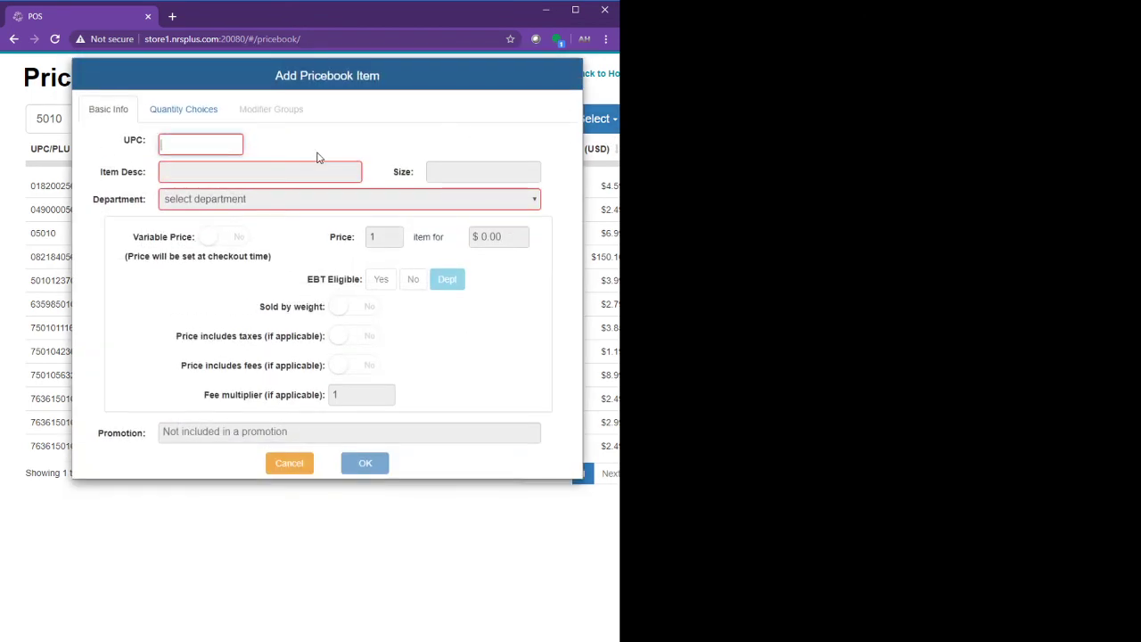
type("5011")
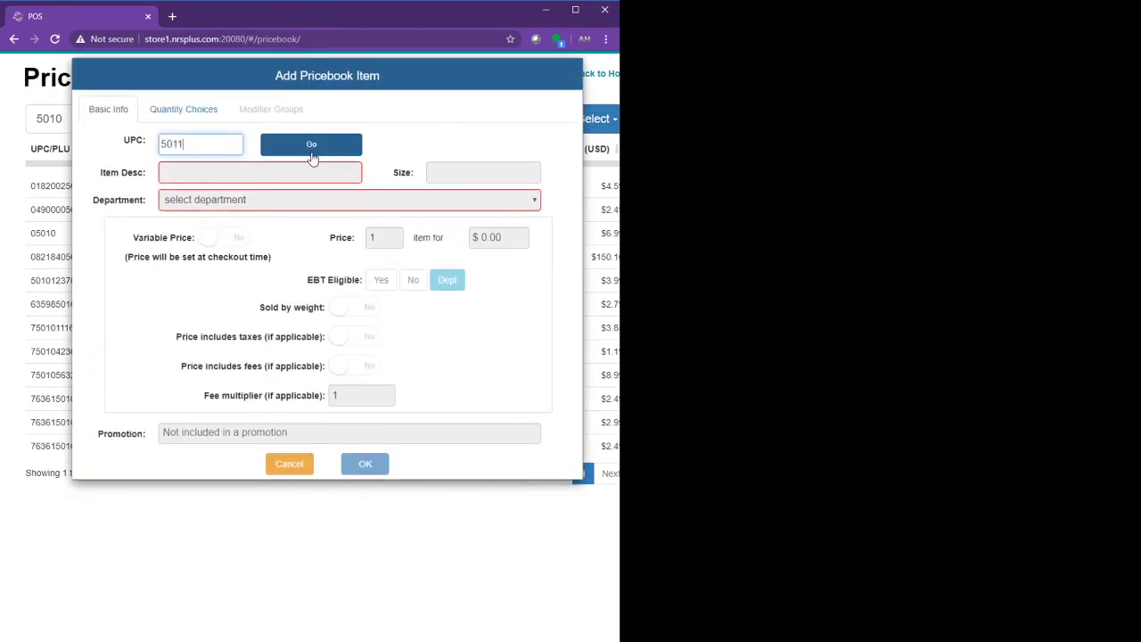
left_click(311, 150)
left_click(250, 173)
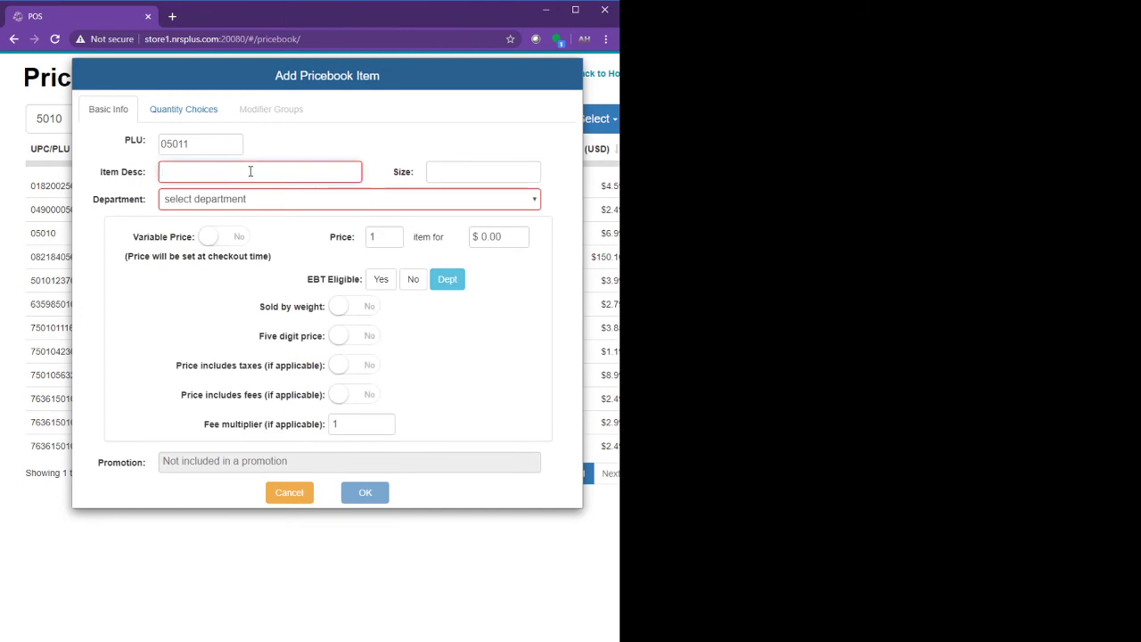
type("taaka 375ml")
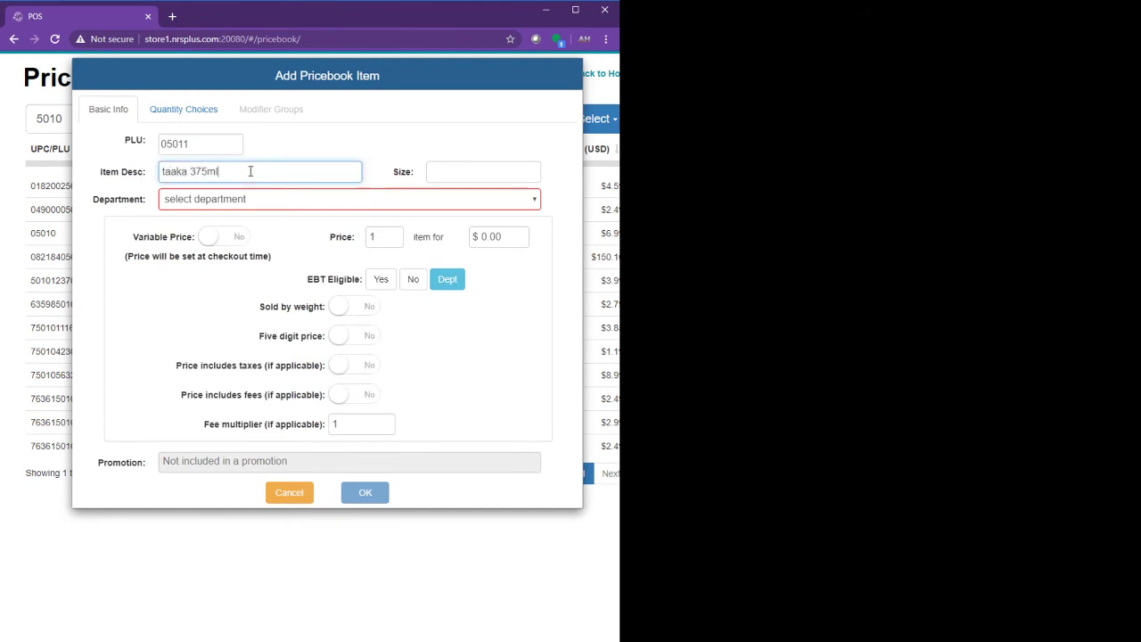
Assign the new item to the "liquor 375ml" department, price it at $9.99 and save it.
left_click(238, 204)
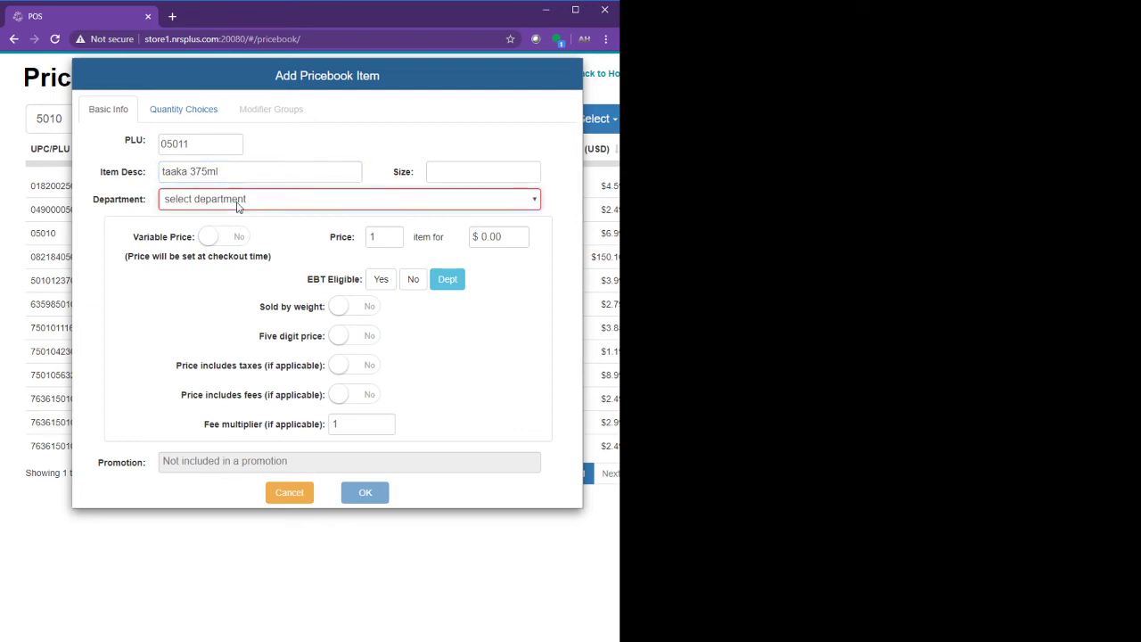
key("l")
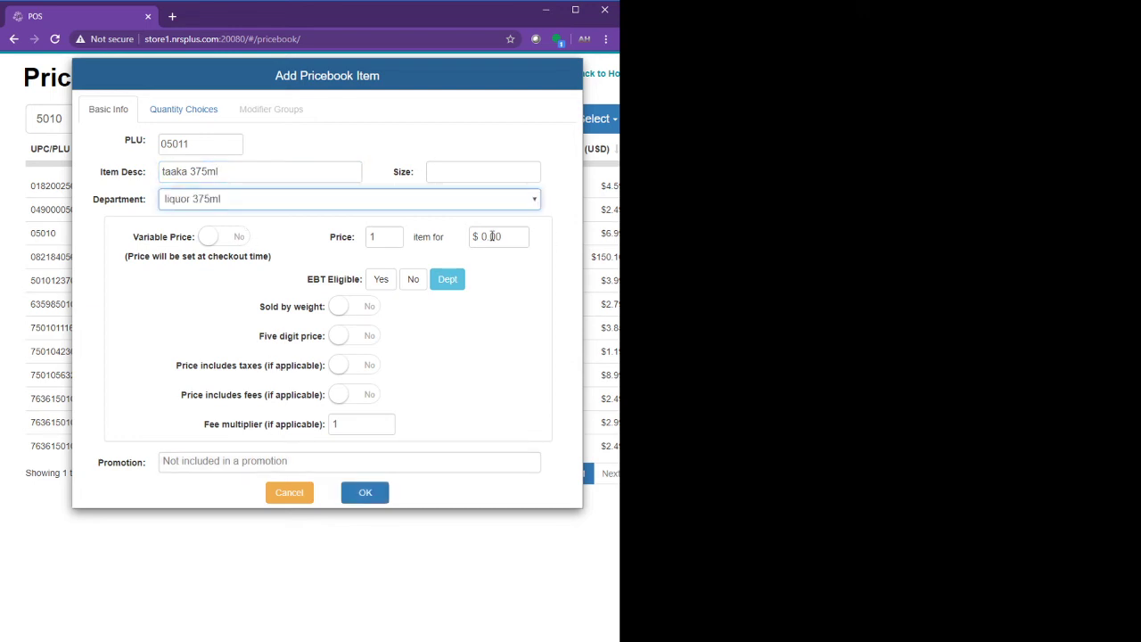
left_click(492, 237)
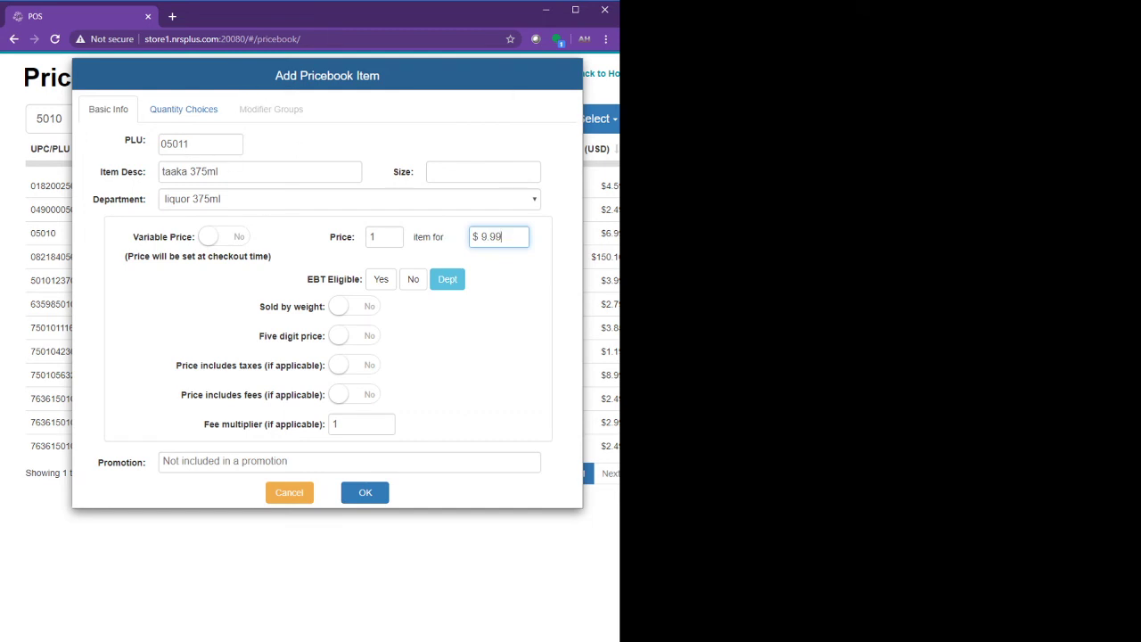
left_click(376, 493)
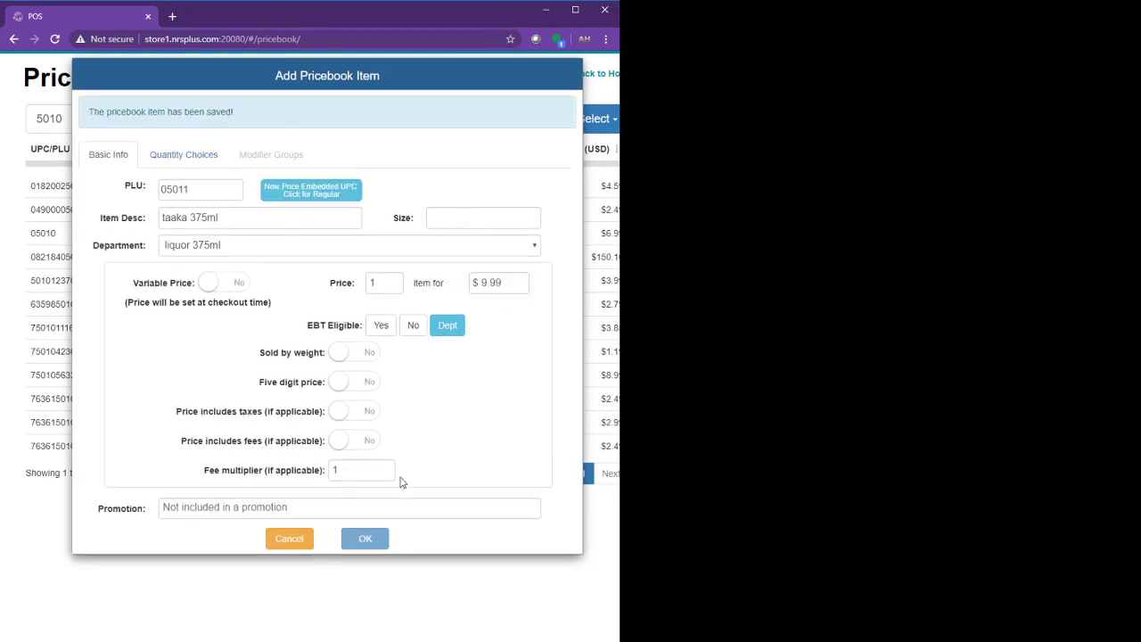
Go through the home screen to the Register, ring up PLU 5011 and complete the sale in cash.
left_click(592, 79)
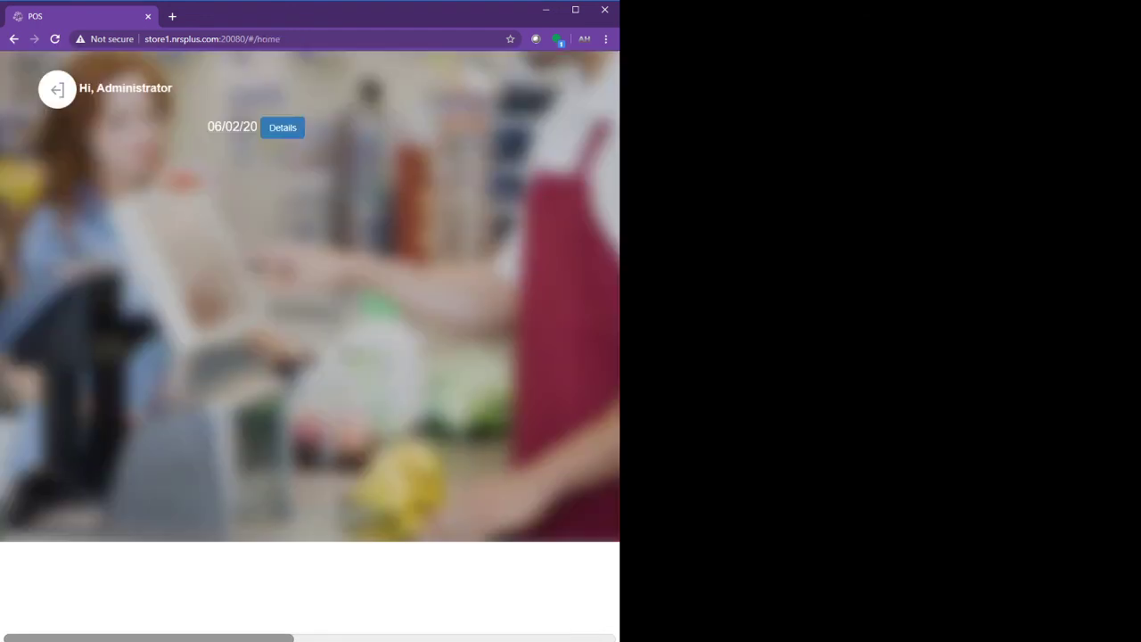
left_click(95, 130)
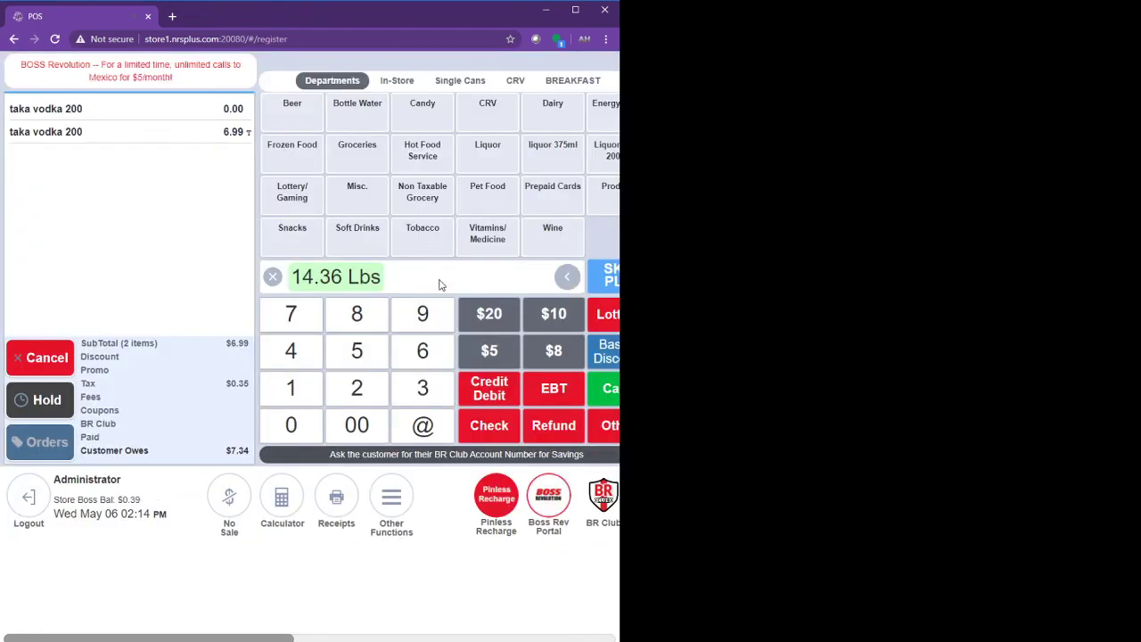
type("5011")
key("Return")
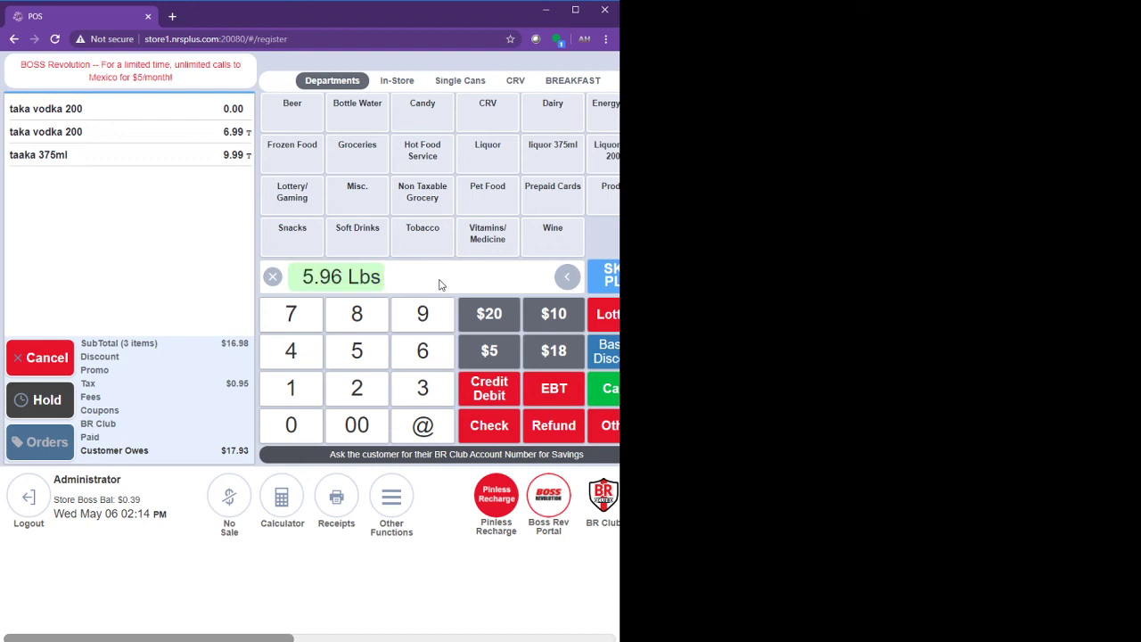
left_click(610, 382)
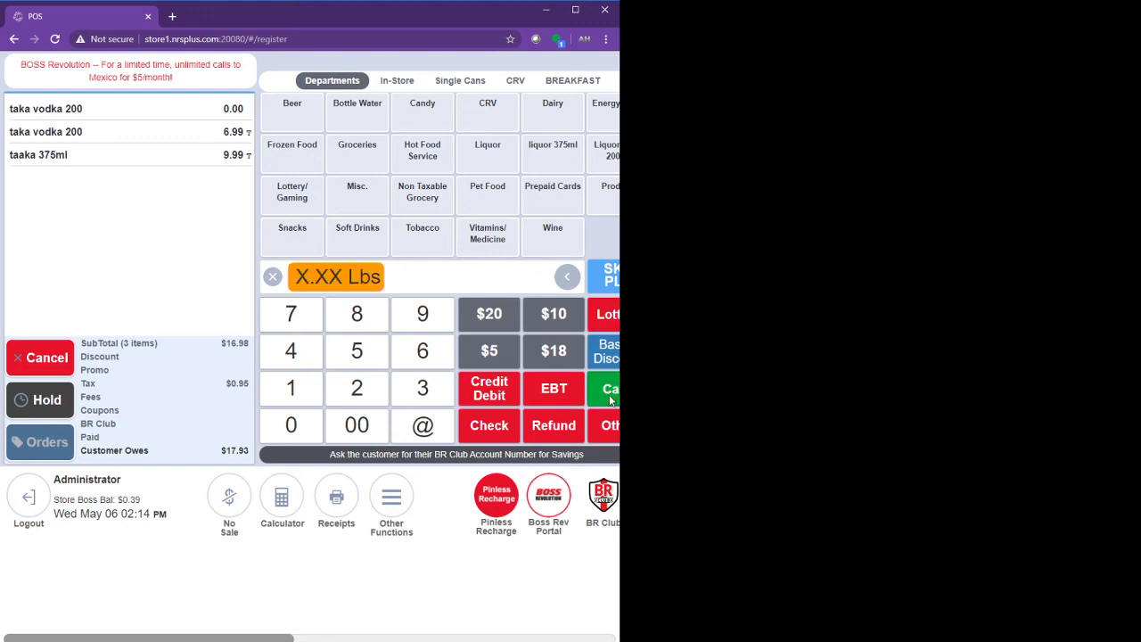
left_click(366, 403)
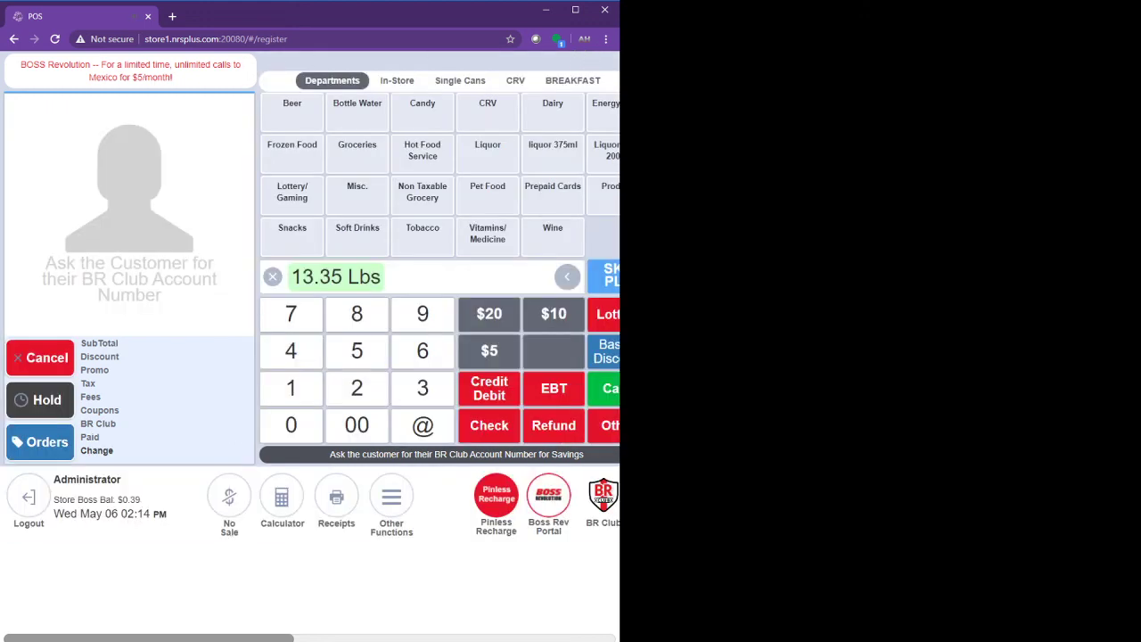
Leave the register, open Terminal Statistics and examine the tax amounts listed in today's terminal report.
left_click_drag(258, 638, 361, 635)
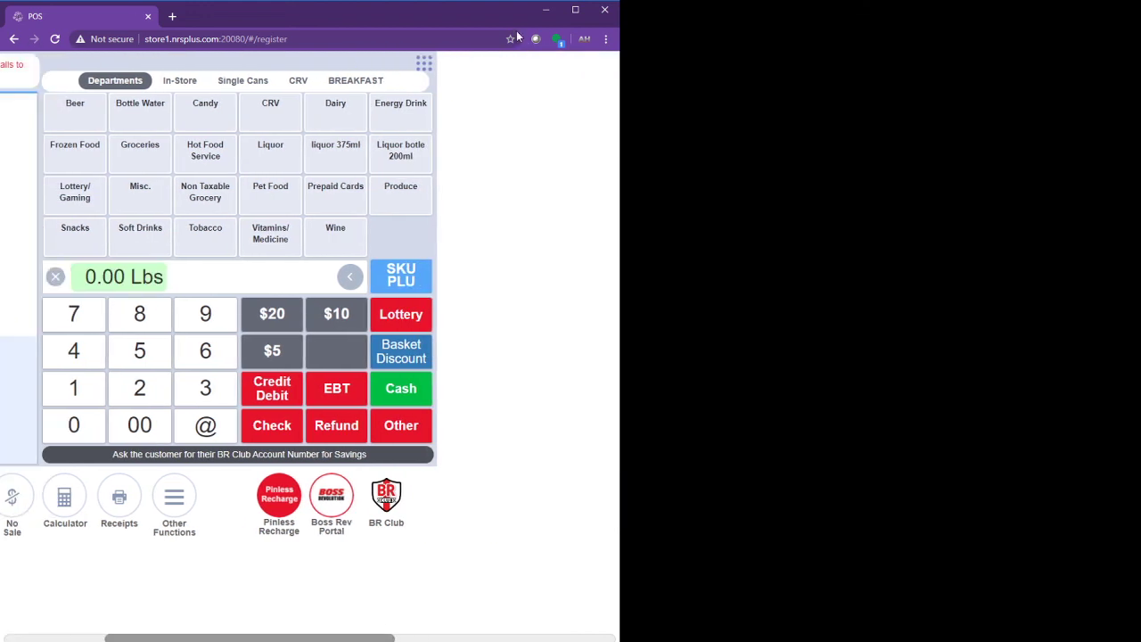
left_click(424, 63)
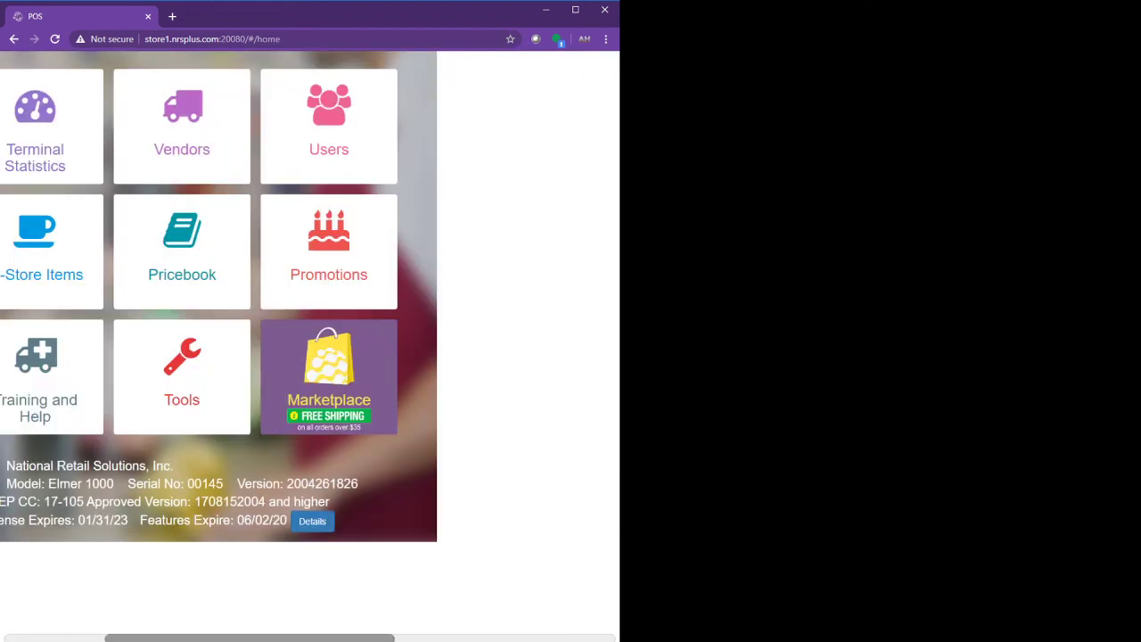
left_click_drag(280, 635, 179, 635)
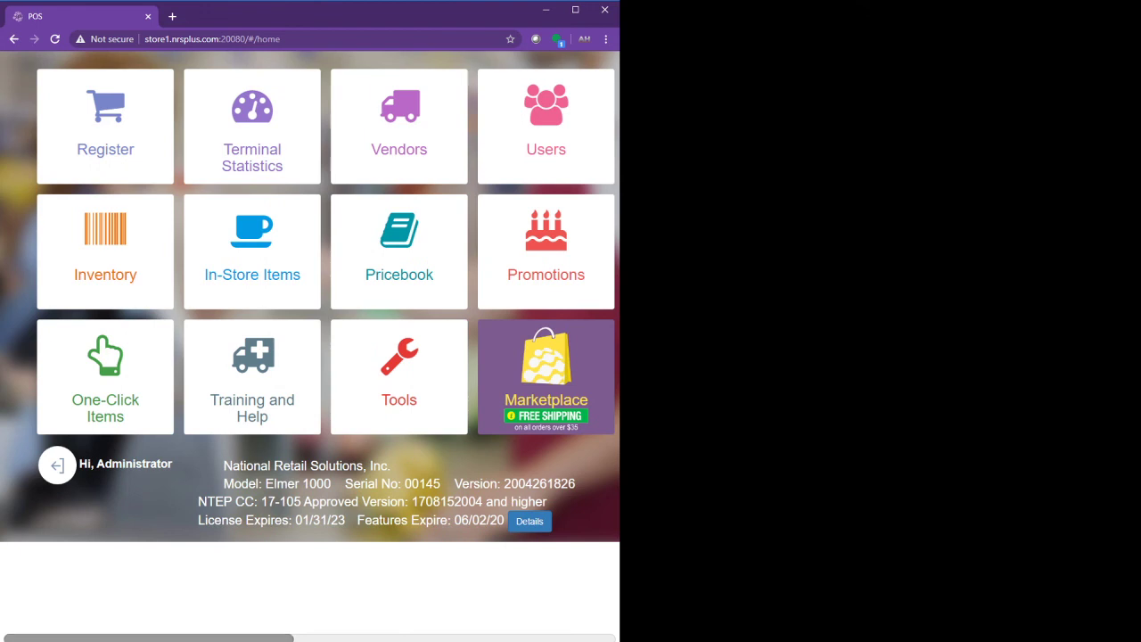
left_click(244, 134)
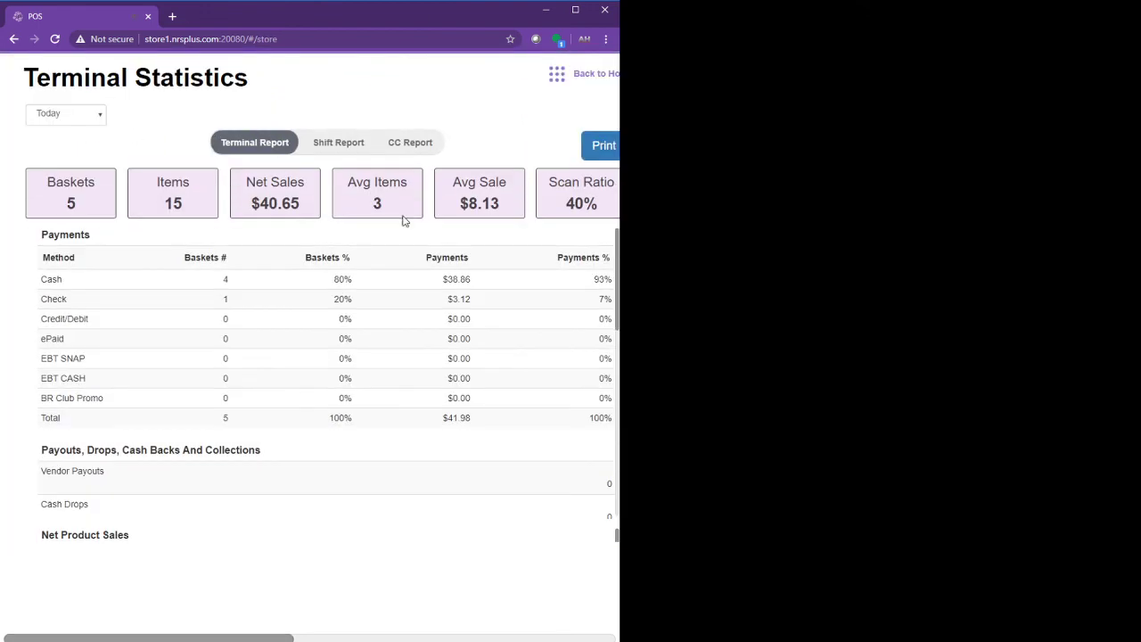
scroll(155, 324, "down", 3)
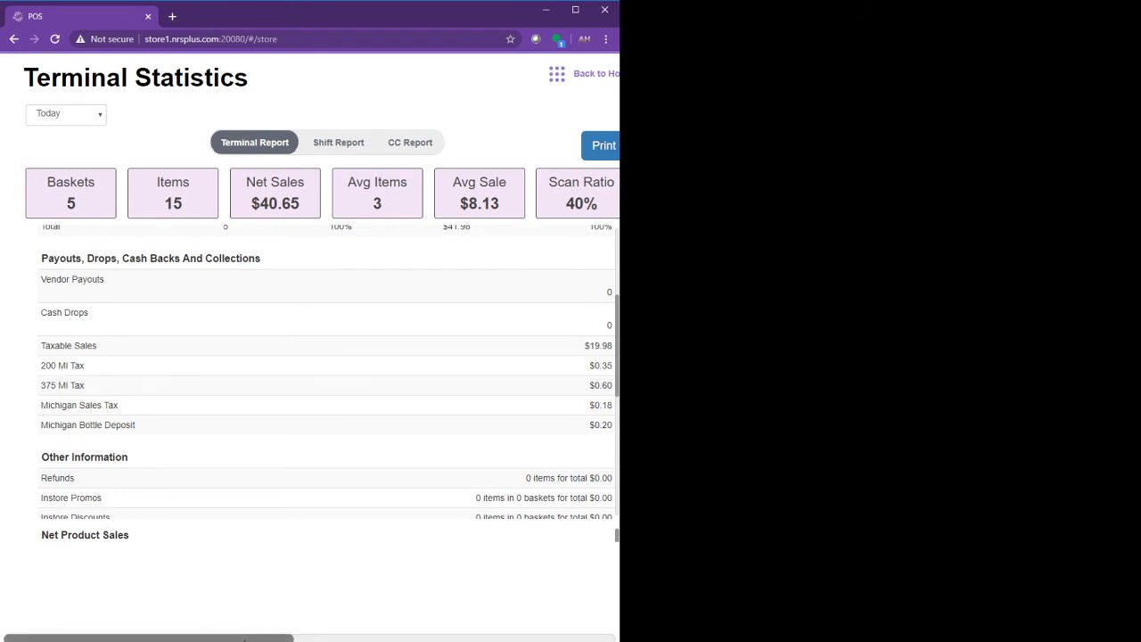
mouse_move(244, 639)
left_mouse_down()
mouse_move(272, 639)
mouse_move(240, 638)
left_mouse_up()
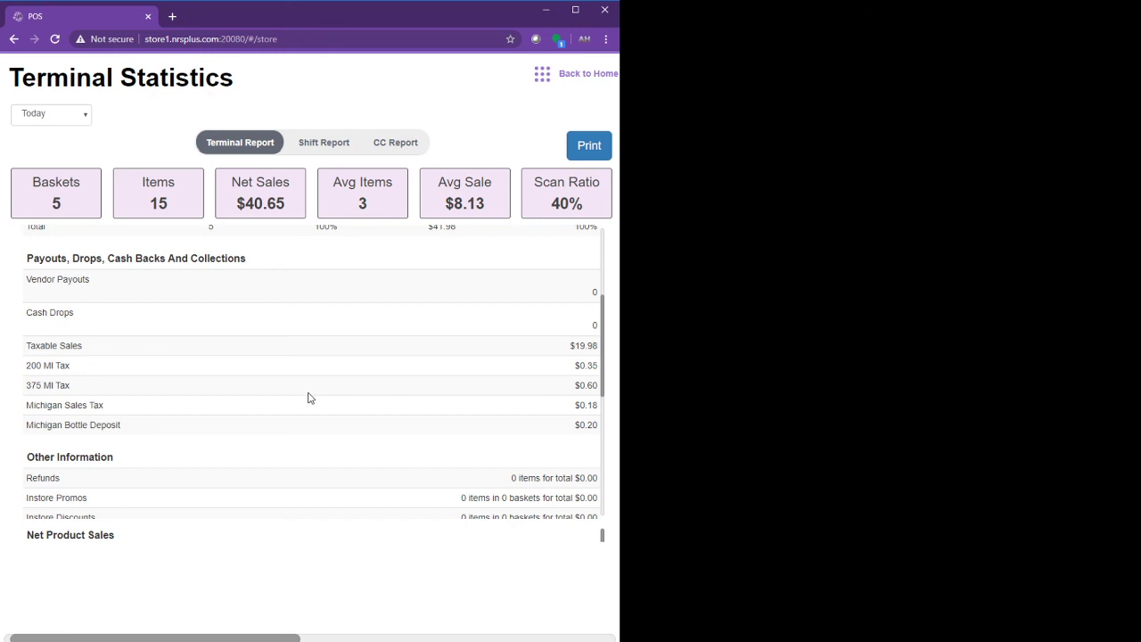
scroll(307, 398, "up", 3)
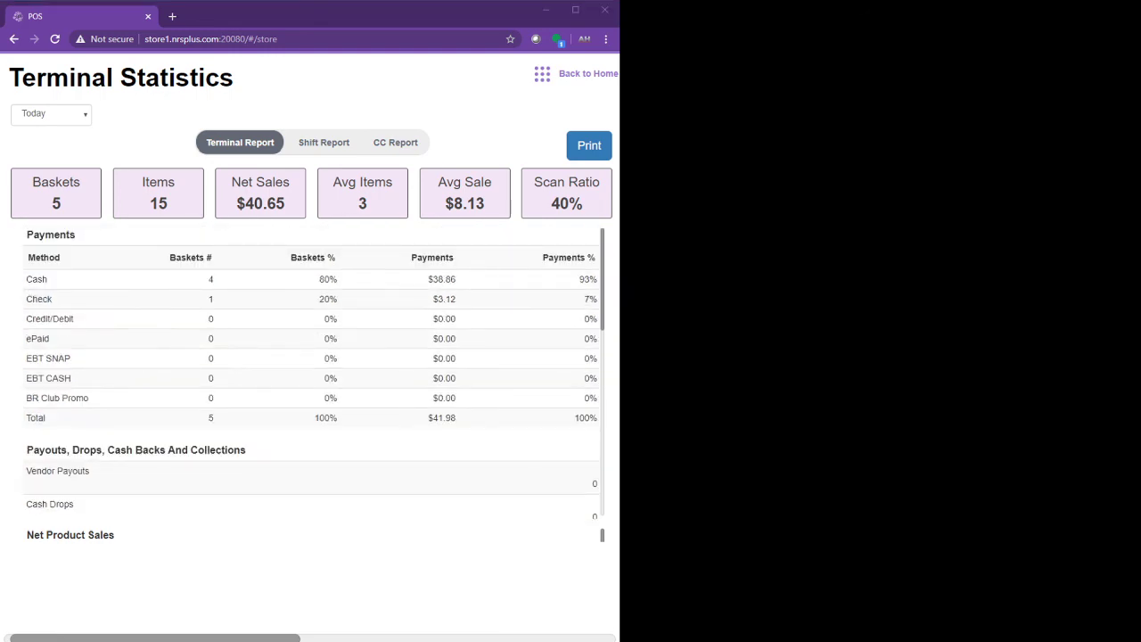